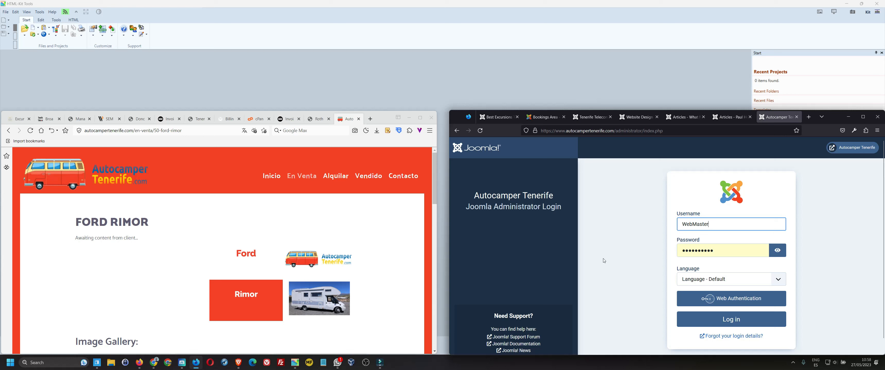
# - Log in, check in the locked Ford Rimor article under Content > Articles, and open it
pyautogui.click(702, 326)
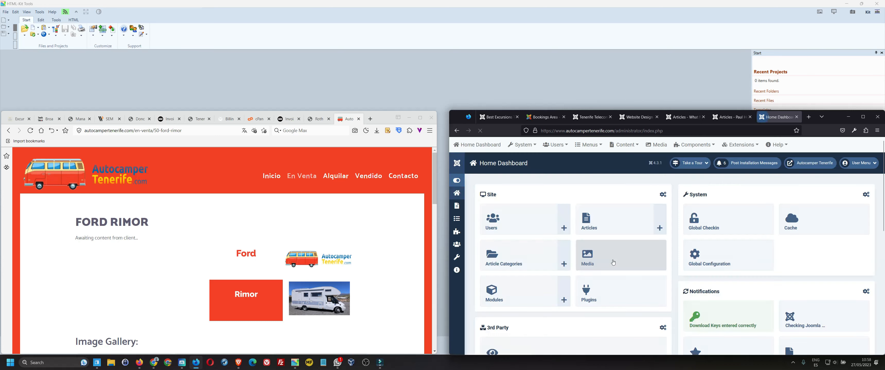
pyautogui.click(624, 145)
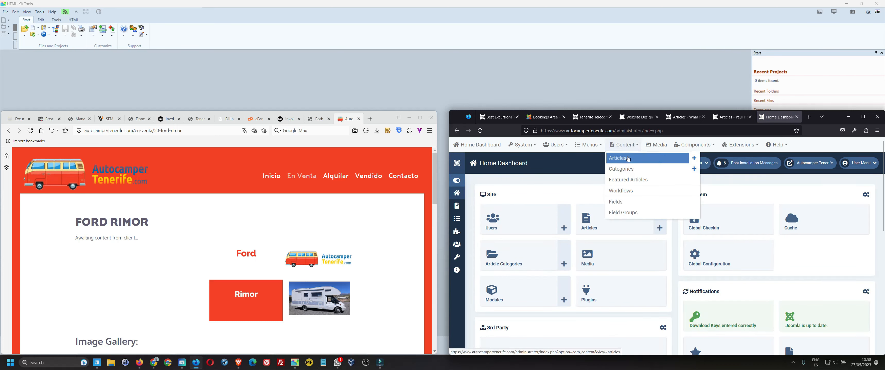
pyautogui.click(627, 159)
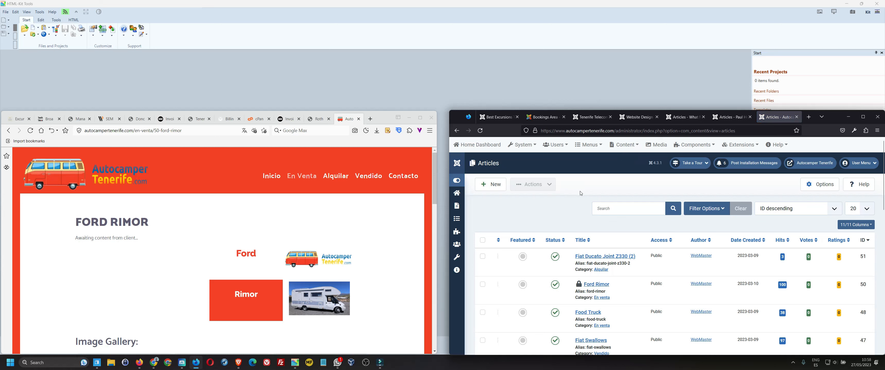
pyautogui.click(578, 283)
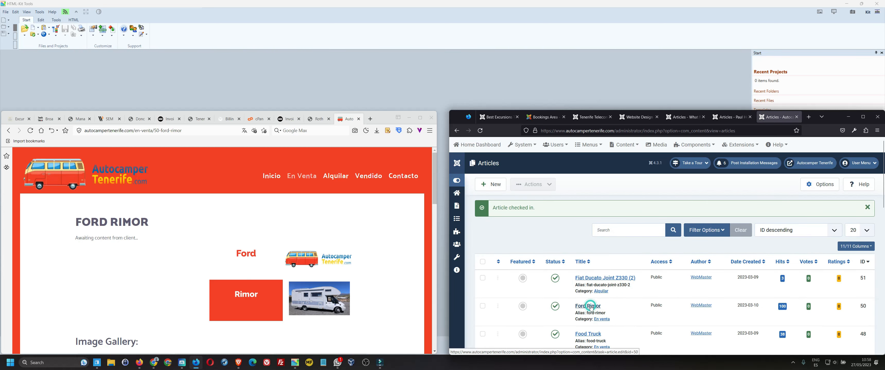
pyautogui.click(590, 306)
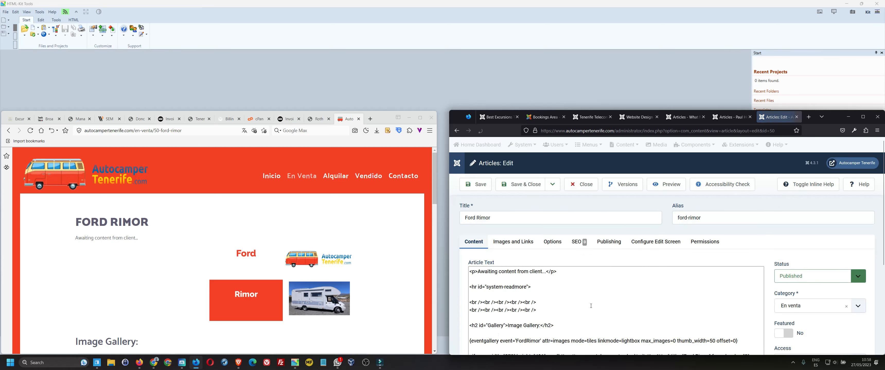
# - Look over the Ford Rimor article's HTML source tags, then select all of it
pyautogui.moveTo(566, 270); pyautogui.dragTo(545, 272)
pyautogui.moveTo(478, 272); pyautogui.dragTo(473, 303)
pyautogui.click(471, 287)
pyautogui.click(473, 303)
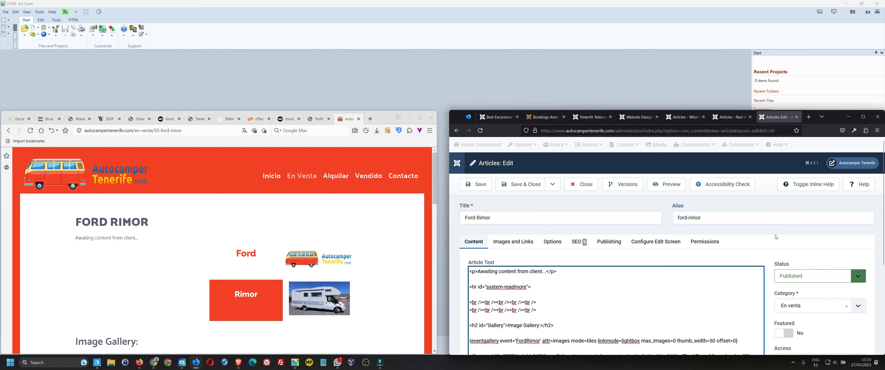
pyautogui.scroll(-3, 776, 237)
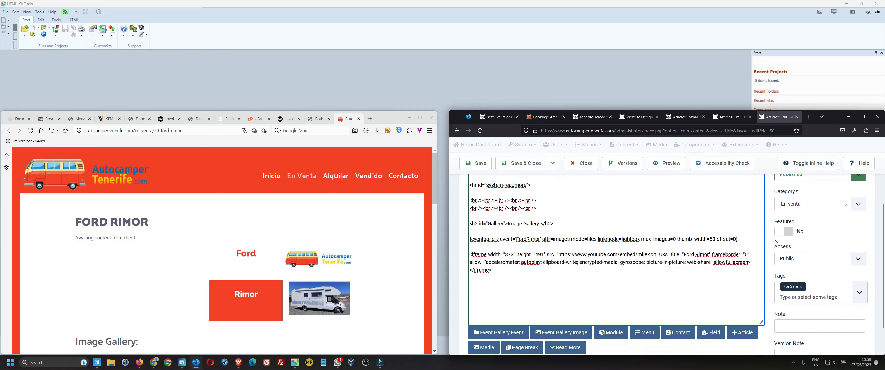
pyautogui.scroll(3, 606, 310)
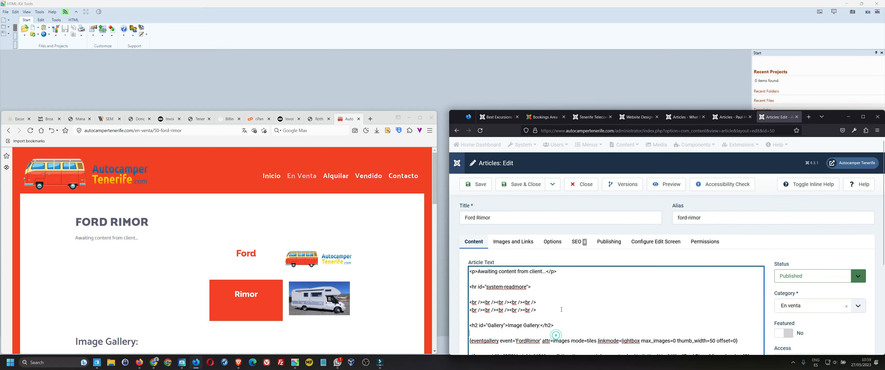
pyautogui.hotkey('ctrl', 'a')
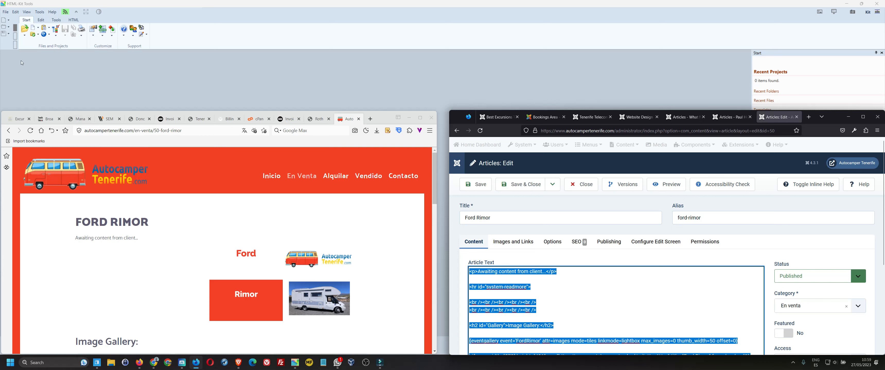
# - Paste the article HTML into a new HTML-Kit Tools document
pyautogui.click(52, 5)
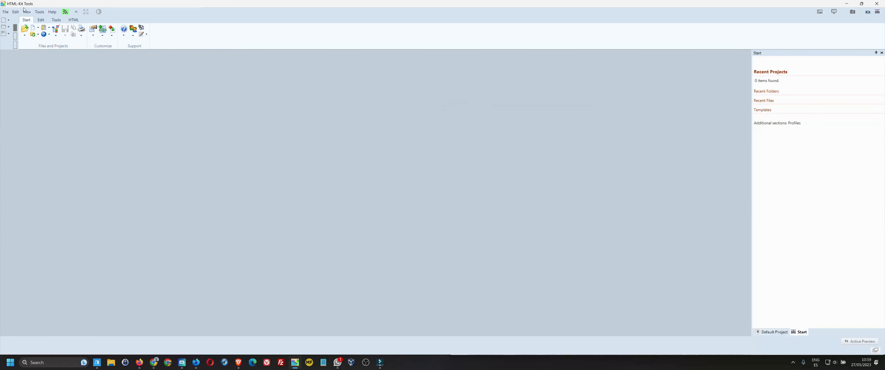
pyautogui.click(3, 23)
pyautogui.rightClick(55, 80)
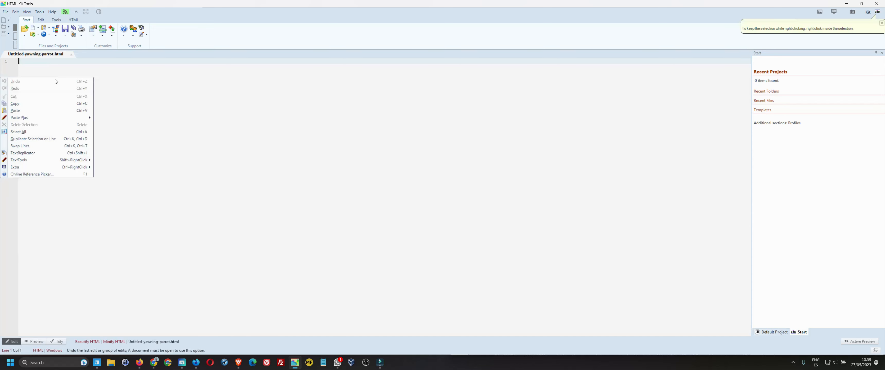
pyautogui.click(44, 111)
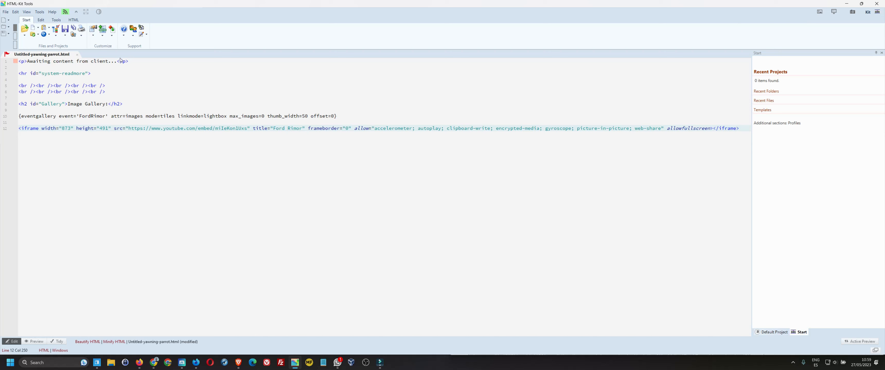
# - Select the 'Awaiting content from client...' paragraph and read-more divider, then return to Firefox
pyautogui.moveTo(116, 61); pyautogui.dragTo(27, 63)
pyautogui.click(145, 62)
pyautogui.press('Down')
pyautogui.hotkey('shift', 'Up')
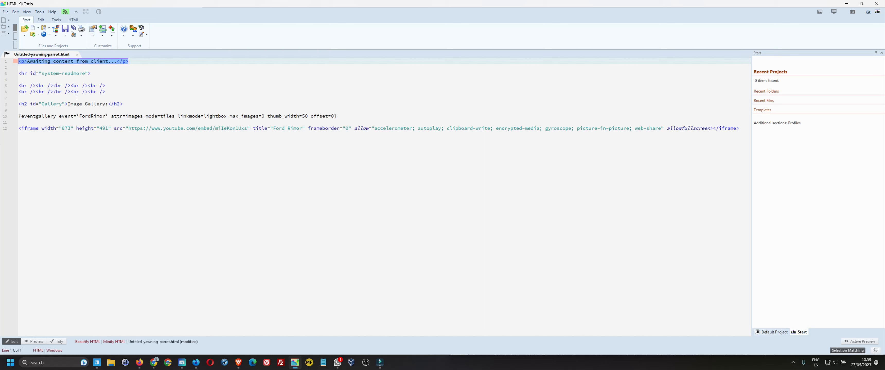
pyautogui.moveTo(98, 75); pyautogui.dragTo(11, 77)
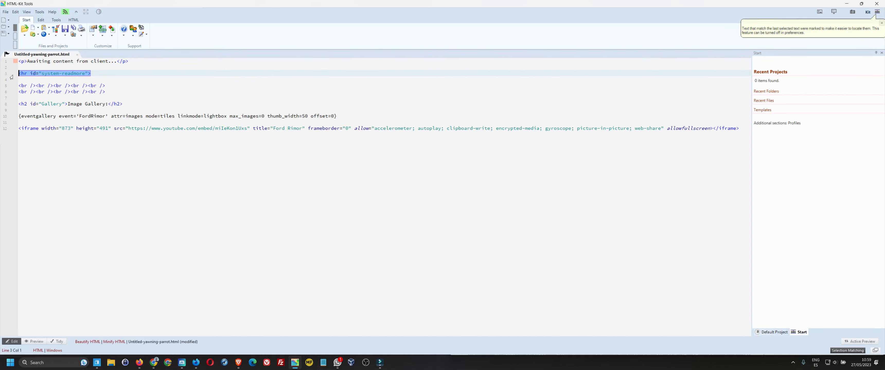
pyautogui.click(56, 75)
pyautogui.hotkey('alt', 'Tab')
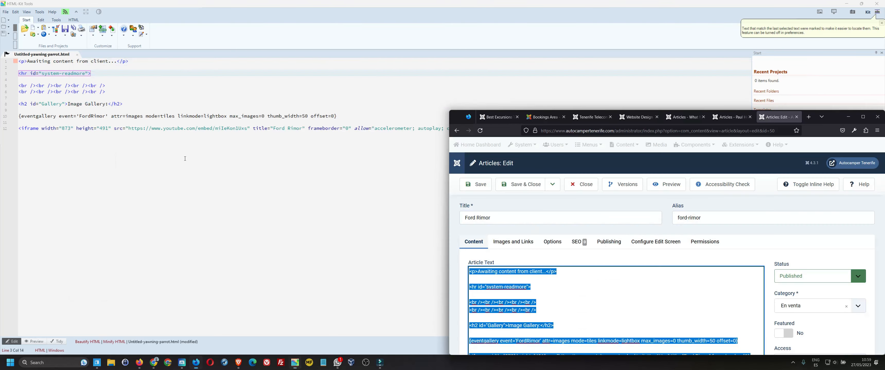
# - Delete the old read-more divider, insert a fresh Read More break, and select the new line
pyautogui.scroll(-5, 487, 256)
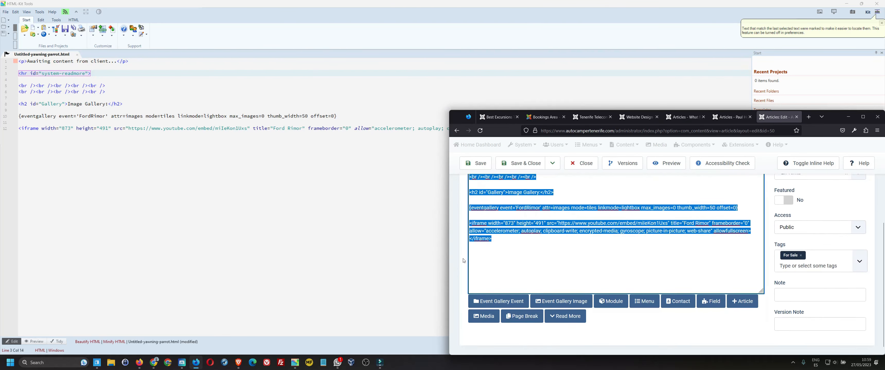
pyautogui.click(565, 310)
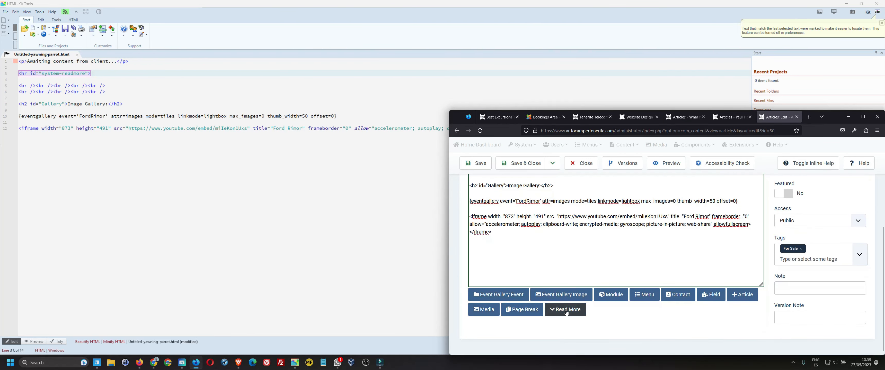
pyautogui.scroll(2, 538, 234)
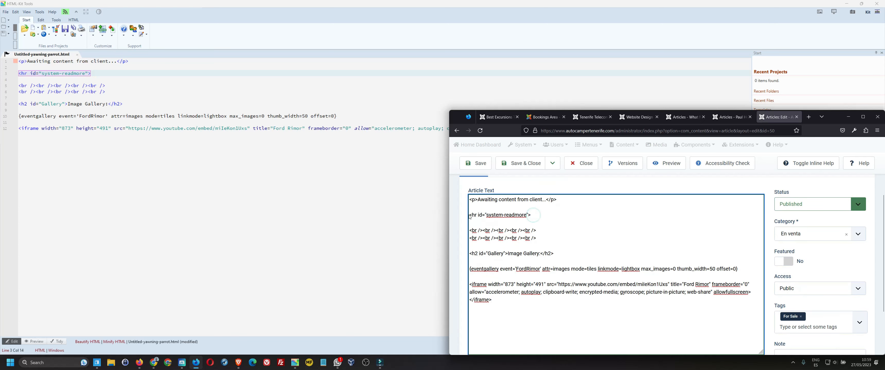
pyautogui.moveTo(543, 217); pyautogui.dragTo(468, 216)
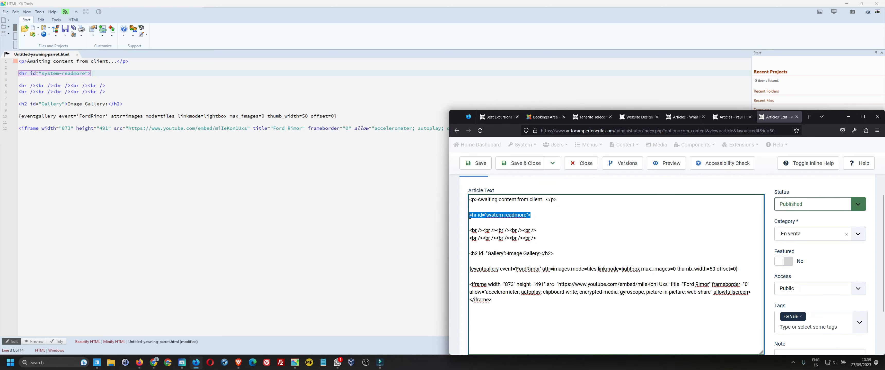
pyautogui.press('BackSpace')
pyautogui.scroll(-2, 465, 243)
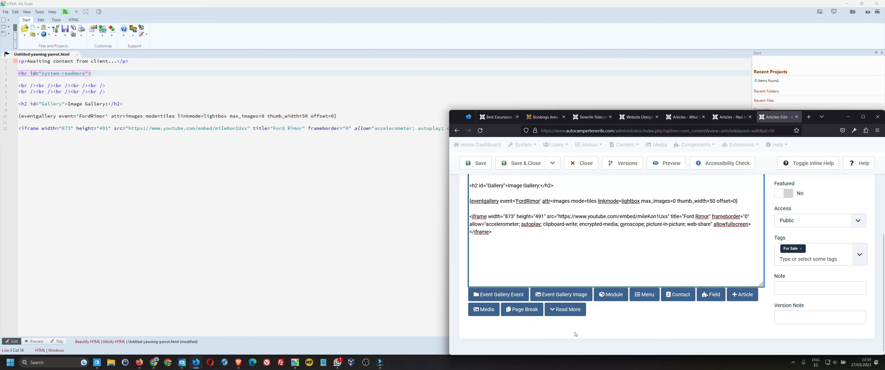
pyautogui.click(574, 310)
pyautogui.scroll(2, 563, 275)
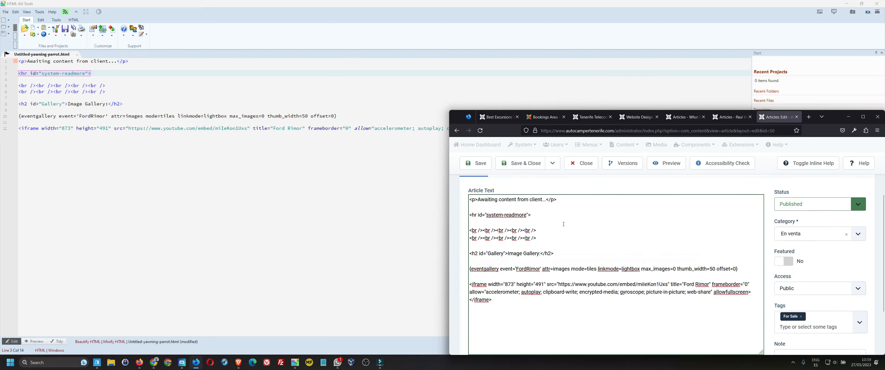
pyautogui.moveTo(542, 213); pyautogui.dragTo(459, 215)
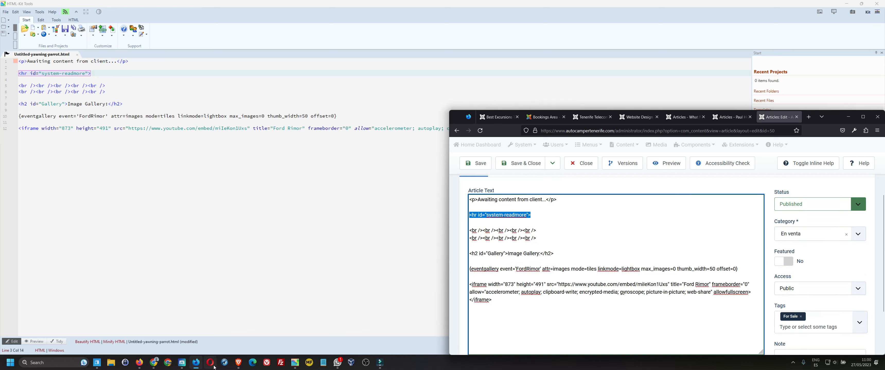
# - On the public site, open the En Venta listing and scroll down through it
pyautogui.click(182, 364)
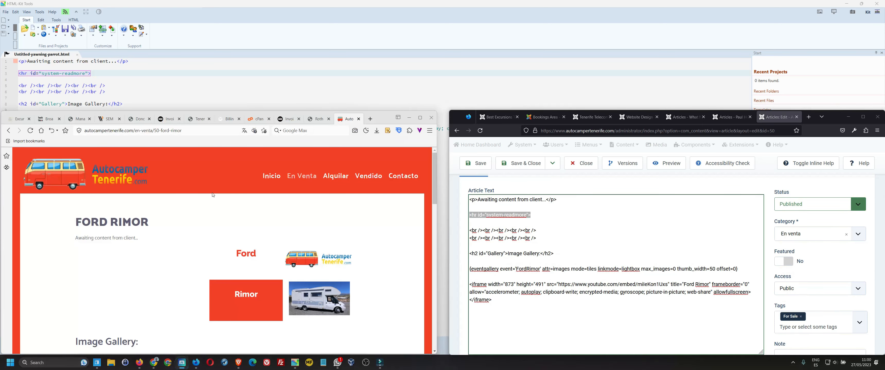
pyautogui.click(300, 181)
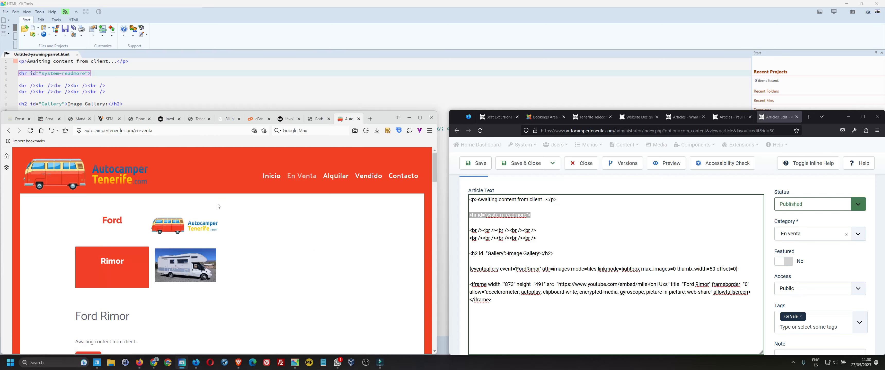
pyautogui.scroll(-10, 240, 234)
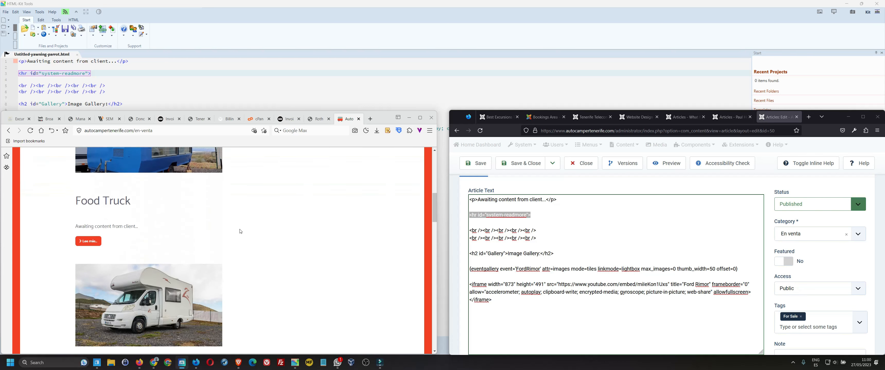
pyautogui.scroll(-3, 241, 232)
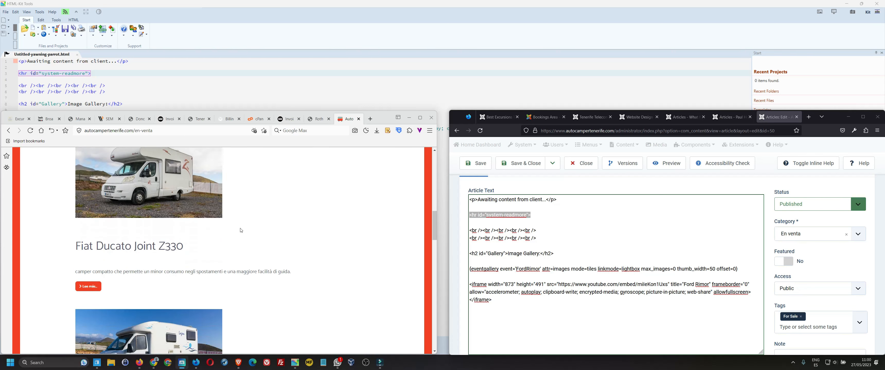
pyautogui.scroll(-1, 241, 230)
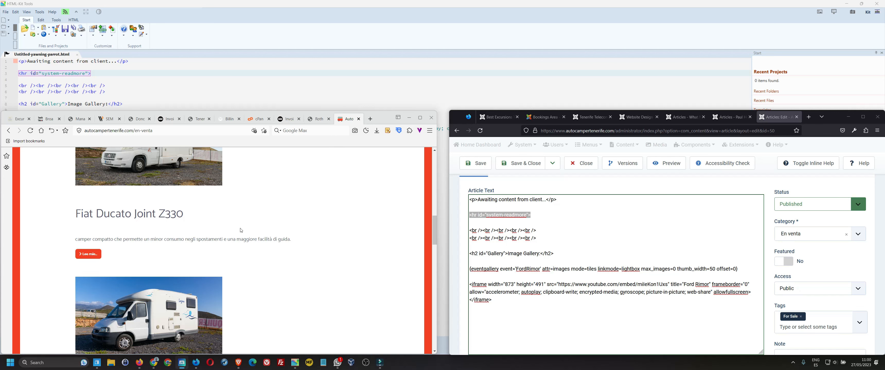
pyautogui.scroll(-3, 241, 230)
pyautogui.scroll(-1, 241, 230)
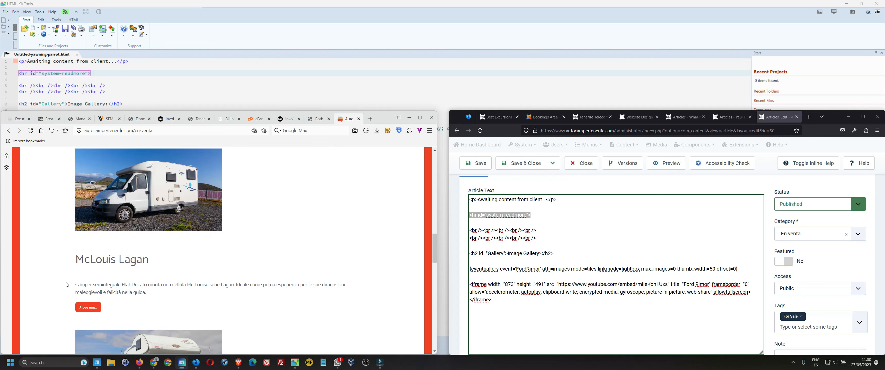
# - Open the McLouis Lagan article from the listing and scroll through its page
pyautogui.moveTo(70, 285); pyautogui.dragTo(153, 294)
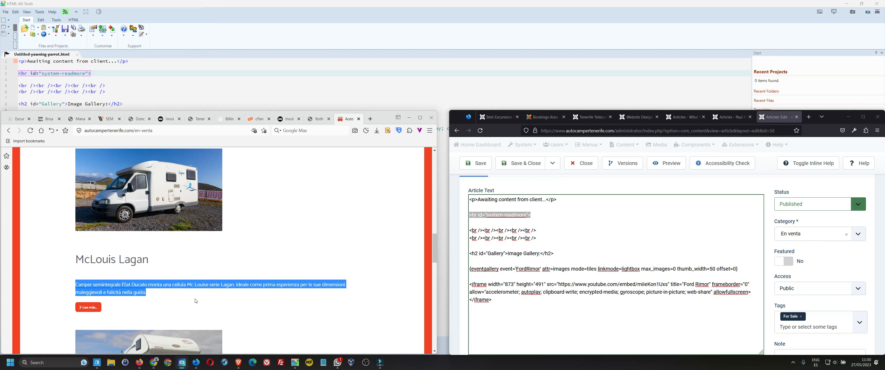
pyautogui.click(163, 220)
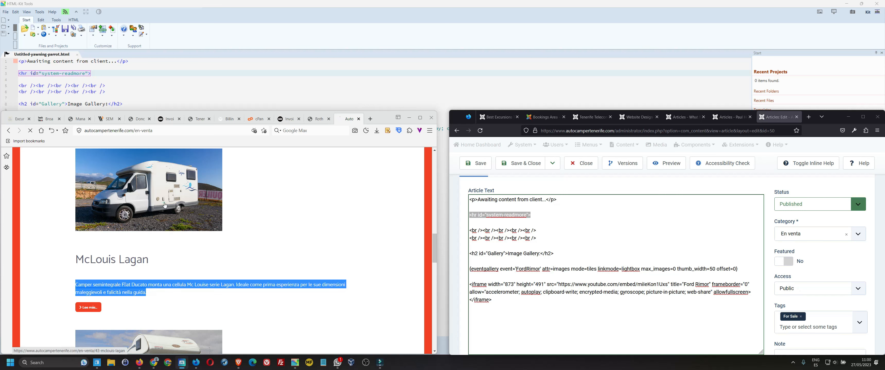
pyautogui.scroll(-1, 177, 258)
pyautogui.scroll(-6, 177, 257)
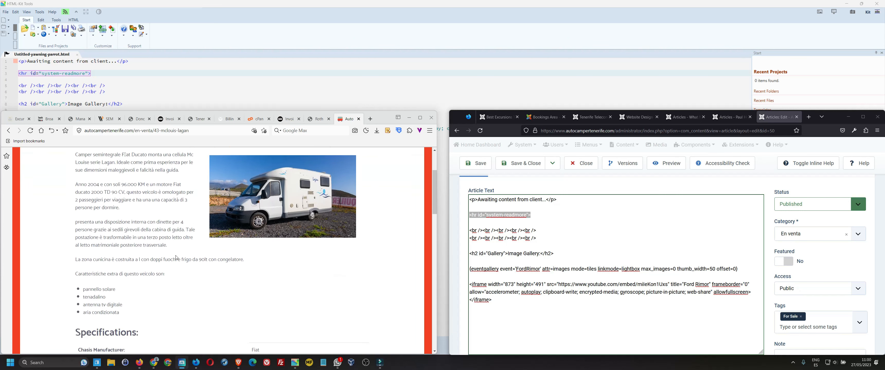
pyautogui.scroll(8, 176, 257)
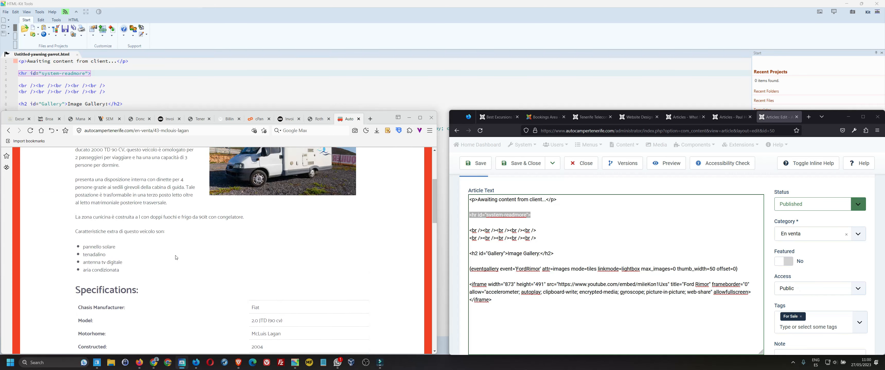
pyautogui.scroll(-2, 172, 253)
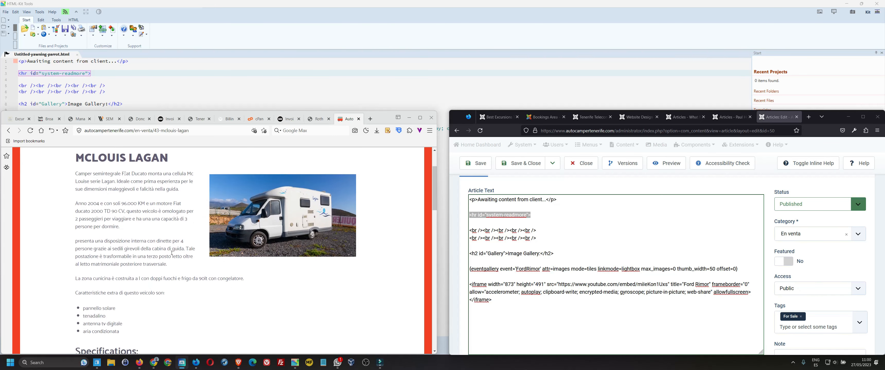
pyautogui.scroll(2, 172, 253)
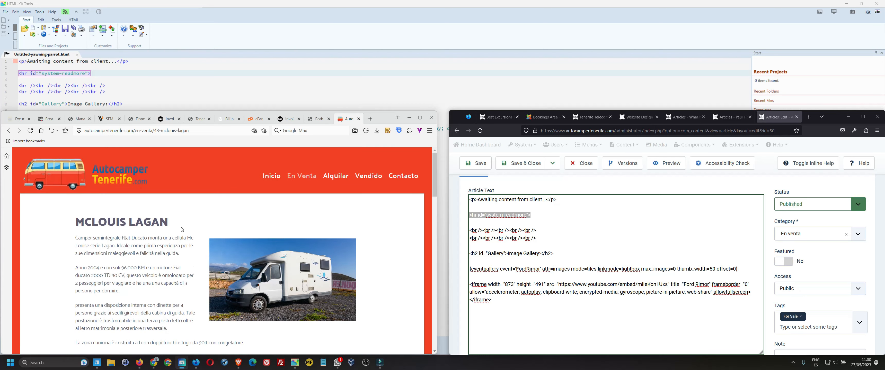
# - In HTML-Kit, select line 1's text, then the two rows of break tags
pyautogui.moveTo(133, 62); pyautogui.dragTo(9, 60)
pyautogui.click(93, 75)
pyautogui.click(91, 80)
pyautogui.moveTo(110, 93); pyautogui.dragTo(18, 86)
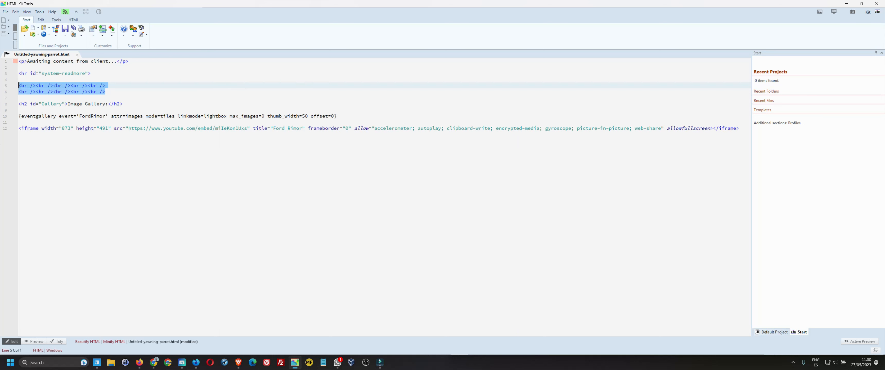
# - Select the Event Gallery code on line 10, then return to the Joomla article editor
pyautogui.moveTo(18, 116); pyautogui.dragTo(340, 118)
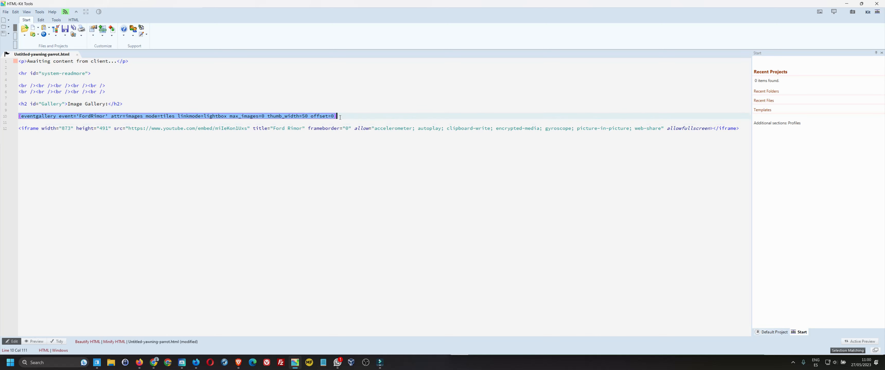
pyautogui.hotkey('alt', 'Tab')
pyautogui.hotkey('alt', 'Tab')
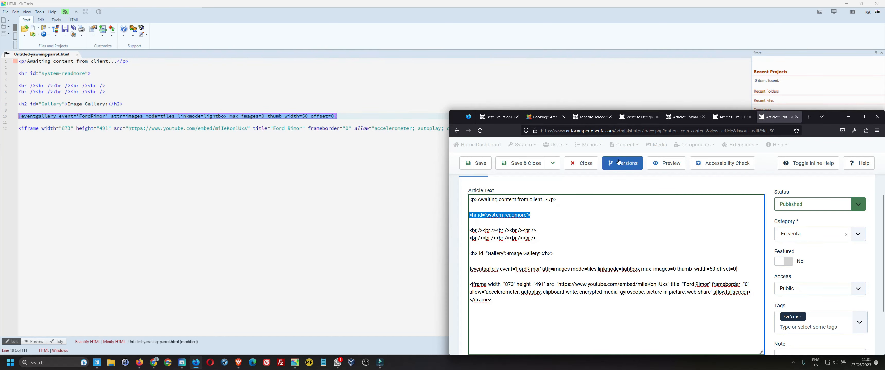
# - Close the Ford Rimor article and open Components > Event Gallery > Manage Events
pyautogui.click(576, 165)
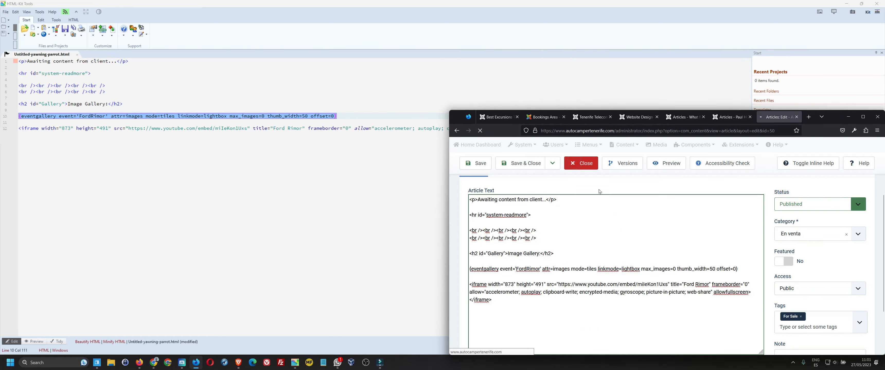
pyautogui.click(738, 146)
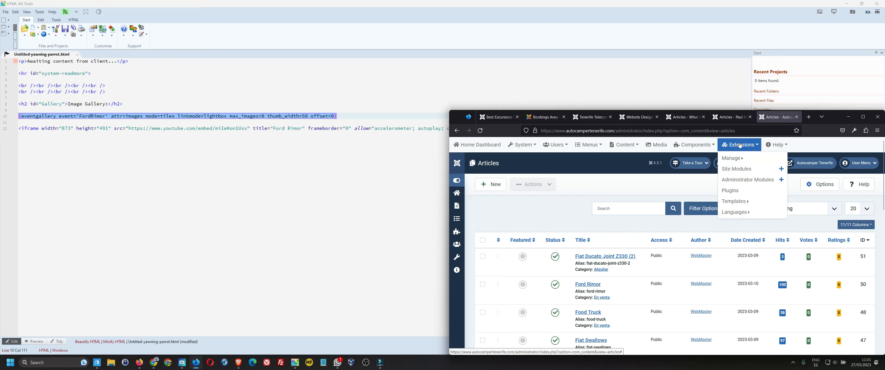
pyautogui.click(700, 145)
pyautogui.moveTo(705, 193)
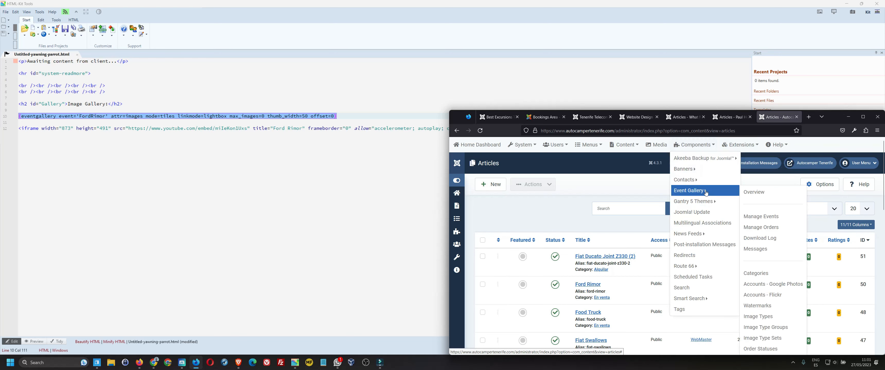
pyautogui.click(750, 218)
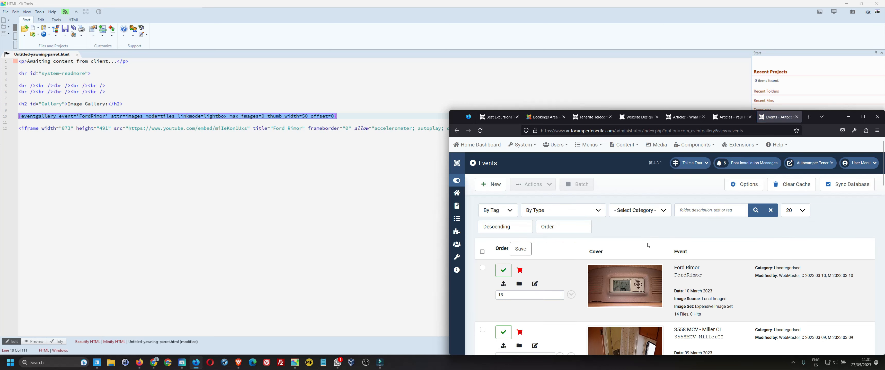
# - Create a published event with folder name and es-ES title 'Test Vehicle', and save it
pyautogui.click(492, 187)
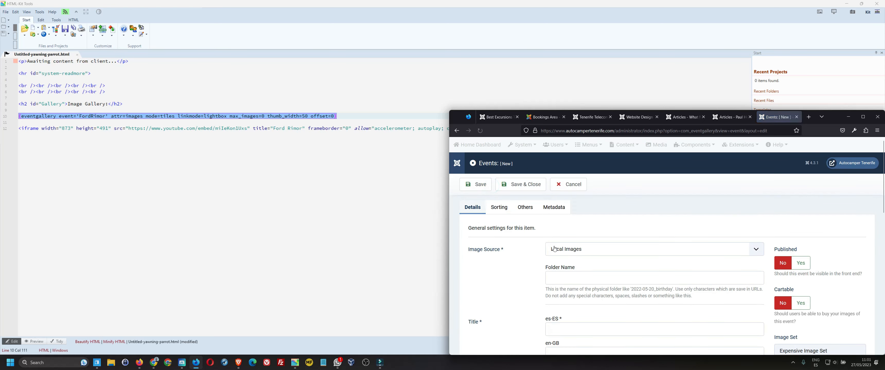
pyautogui.click(579, 278)
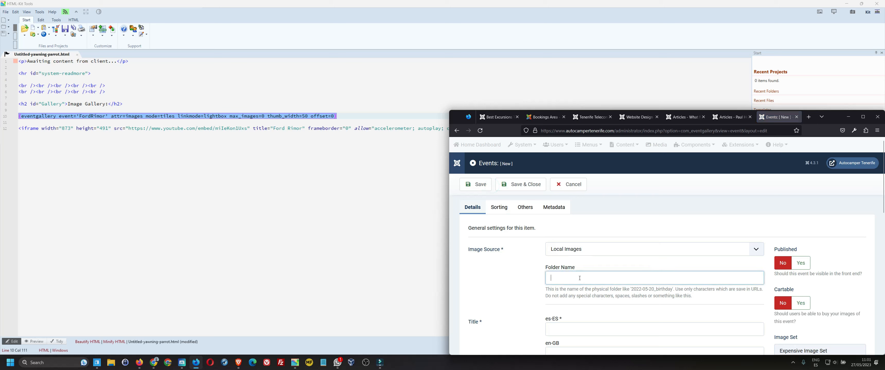
pyautogui.write('Test Vehicle')
pyautogui.hotkey('ctrl', 'a')
pyautogui.hotkey('ctrl', 'c')
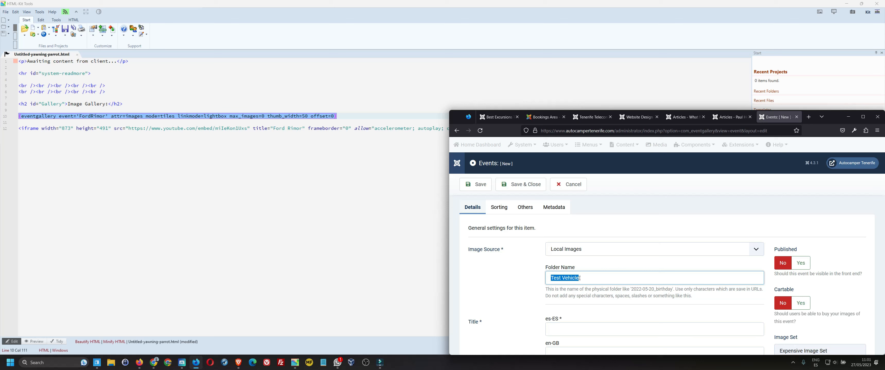
pyautogui.click(568, 329)
pyautogui.hotkey('ctrl', 'v')
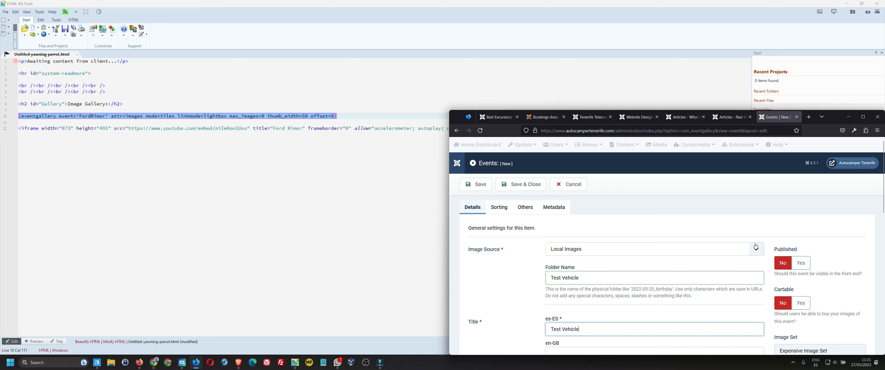
pyautogui.click(800, 263)
pyautogui.click(534, 185)
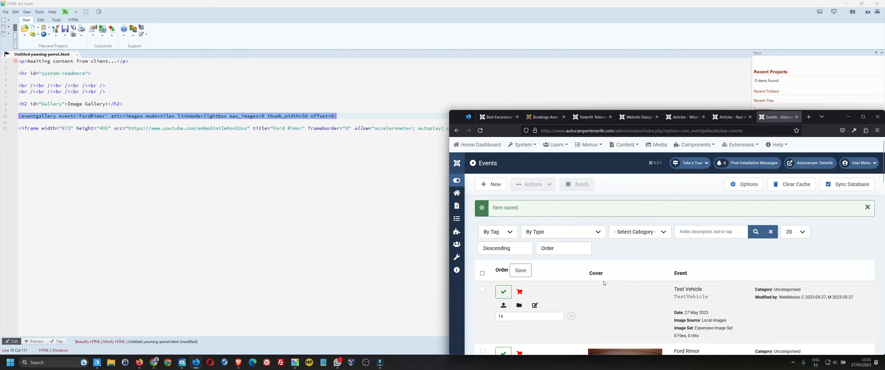
# - Open Test Vehicle's upload page, cancel the file picker without uploading, and go back to Events
pyautogui.click(504, 306)
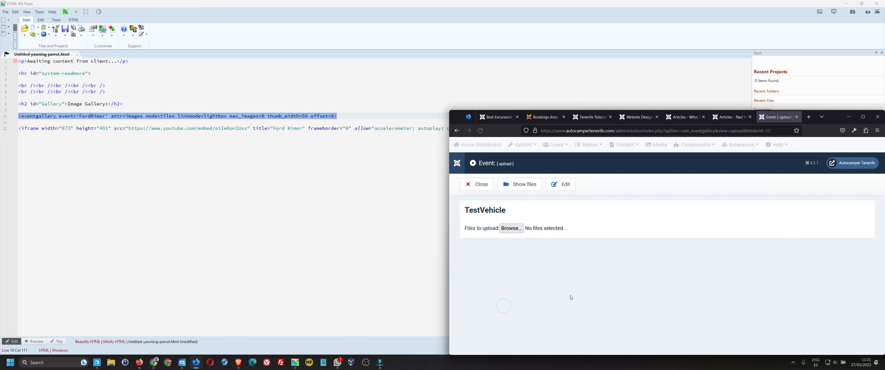
pyautogui.click(511, 228)
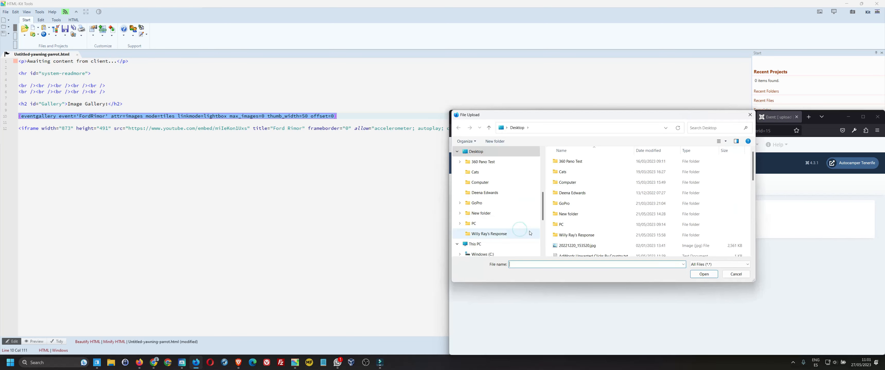
pyautogui.click(735, 274)
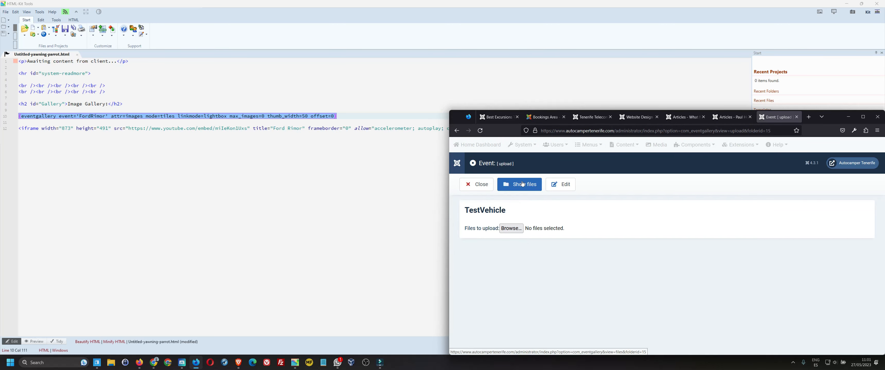
pyautogui.click(487, 185)
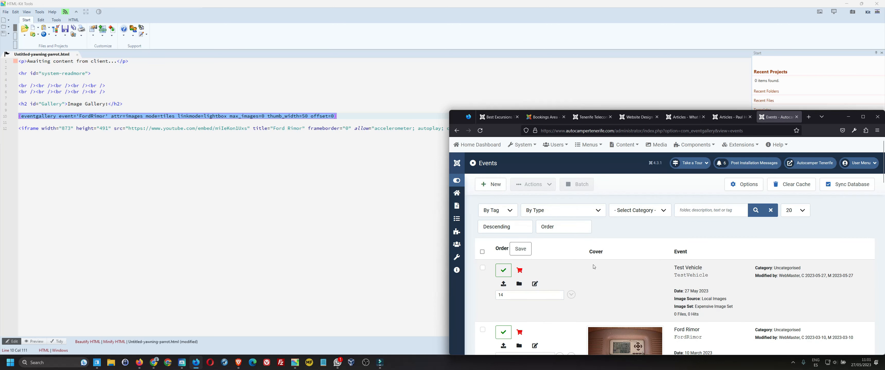
# - Copy the TestVehicle alias, paste it over FordRimor on line 10, then undo that change
pyautogui.doubleClick(682, 275)
pyautogui.rightClick(682, 277)
pyautogui.click(689, 284)
pyautogui.click(92, 119)
pyautogui.doubleClick(91, 117)
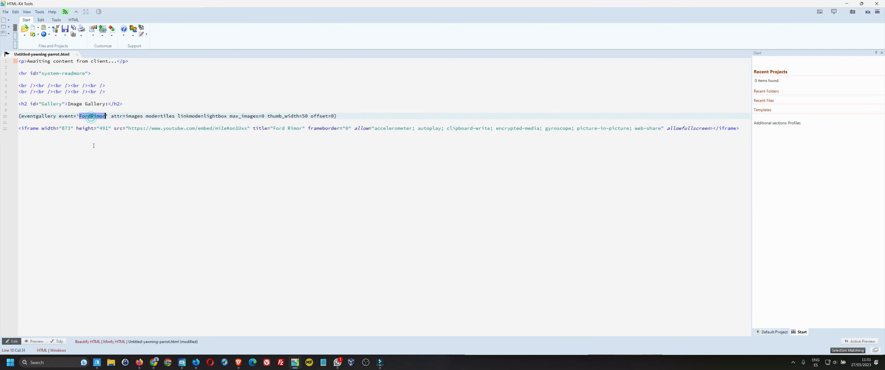
pyautogui.hotkey('ctrl', 'v')
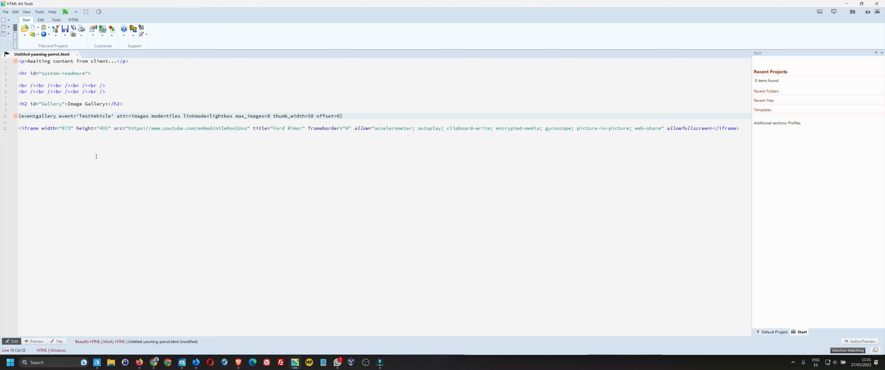
pyautogui.hotkey('ctrl', 'z')
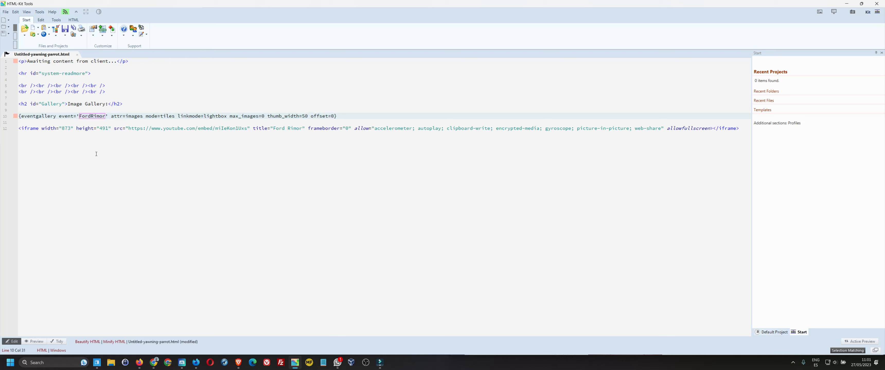
# - Copy FordRimor from the eventgallery tag and return to the Joomla events window
pyautogui.doubleClick(93, 116)
pyautogui.rightClick(93, 117)
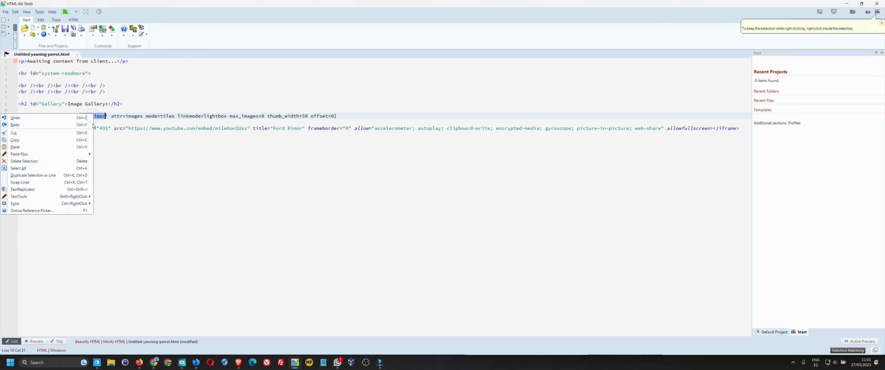
pyautogui.click(72, 141)
pyautogui.hotkey('alt', 'Tab')
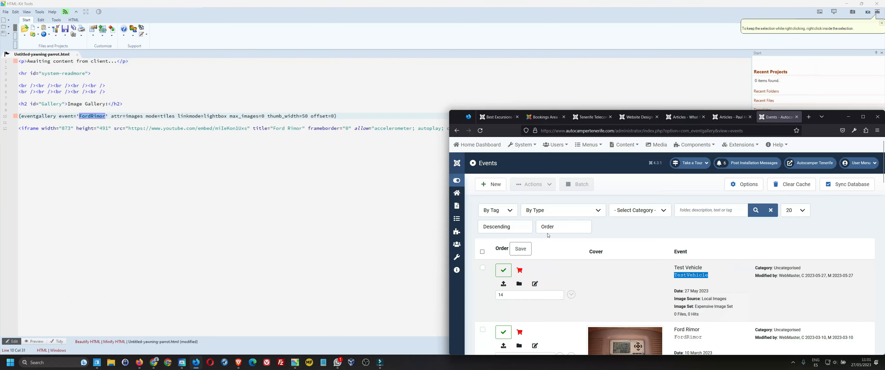
# - Search the Event Gallery events for 'FordRimor' and return to the filtered list
pyautogui.click(617, 242)
pyautogui.hotkey('ctrl', 'f')
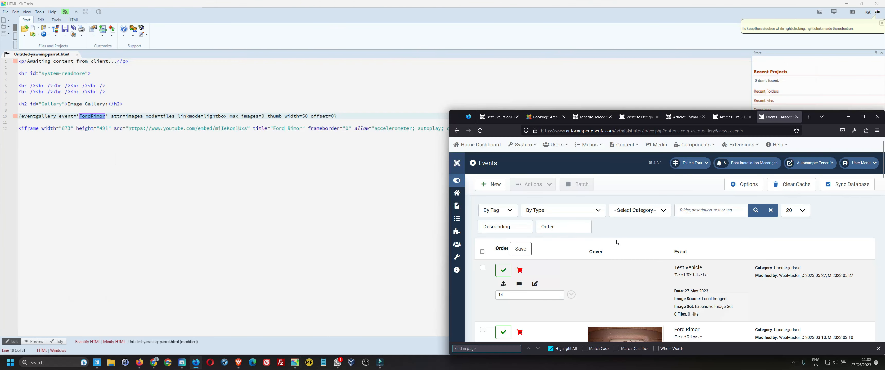
pyautogui.click(685, 211)
pyautogui.hotkey('ctrl', 'v')
pyautogui.click(755, 211)
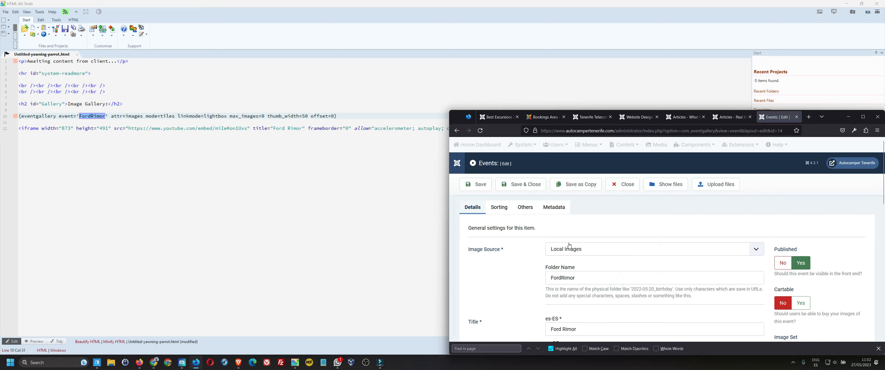
pyautogui.hotkey('alt', 'Left')
pyautogui.hotkey('alt', 'Left')
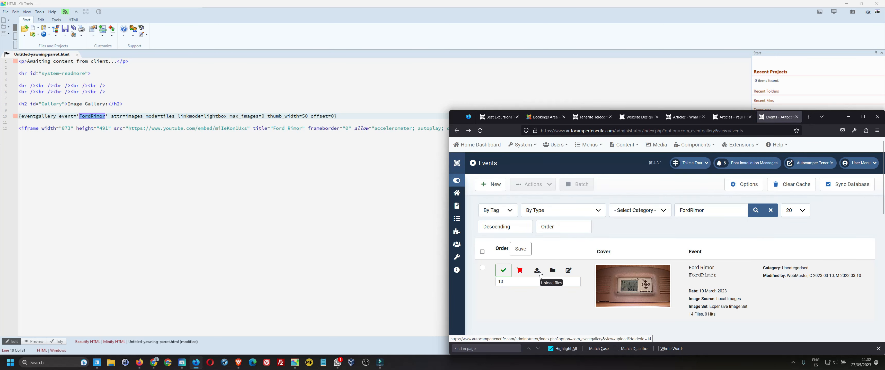
# - Scroll through the Ford Rimor event's 14 image files, then return to the HTML-Kit code
pyautogui.click(552, 271)
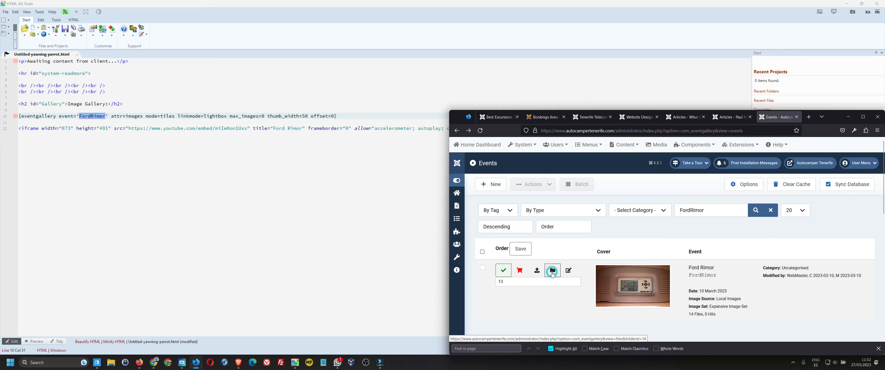
pyautogui.scroll(-5, 620, 260)
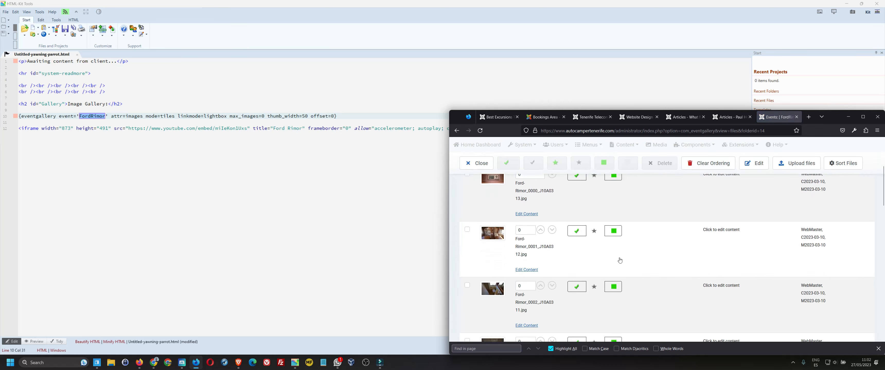
pyautogui.scroll(-8, 620, 261)
pyautogui.scroll(-8, 620, 261)
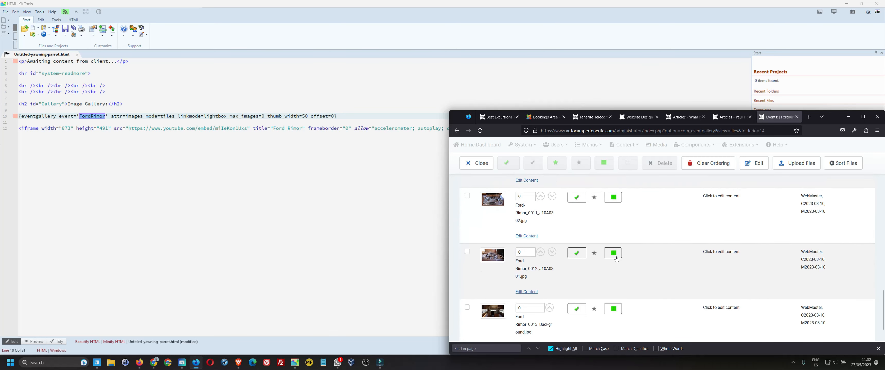
pyautogui.scroll(-3, 615, 258)
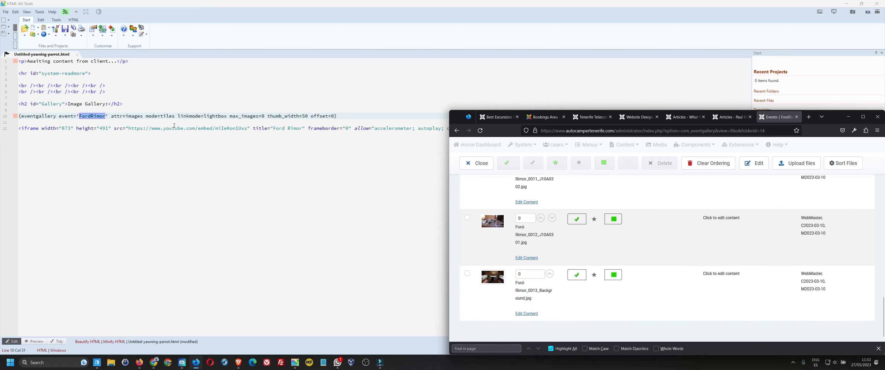
pyautogui.click(175, 116)
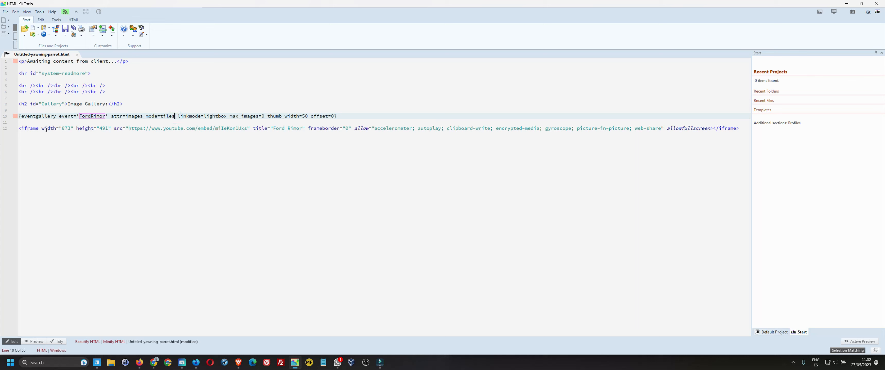
# - Inspect the YouTube iframe code on line 12, then bring up the Autocamper Tenerife site
pyautogui.moveTo(19, 128); pyautogui.dragTo(415, 129)
pyautogui.click(356, 129)
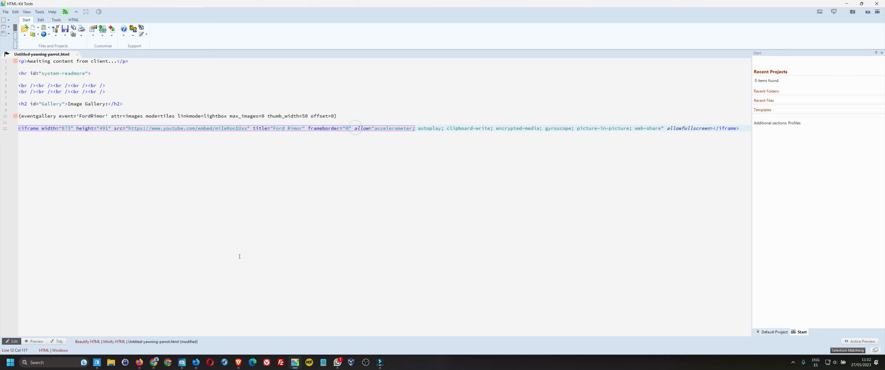
pyautogui.click(182, 365)
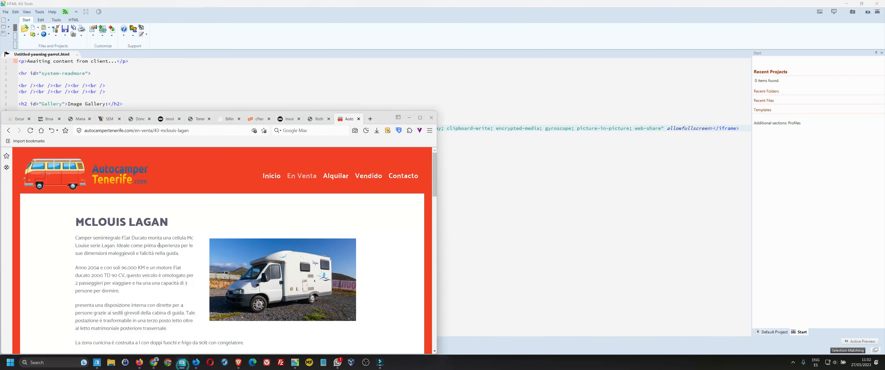
# - View Ford Rimor via the site's En Venta page, then close the event files and open the Ford Rimor article
pyautogui.click(298, 176)
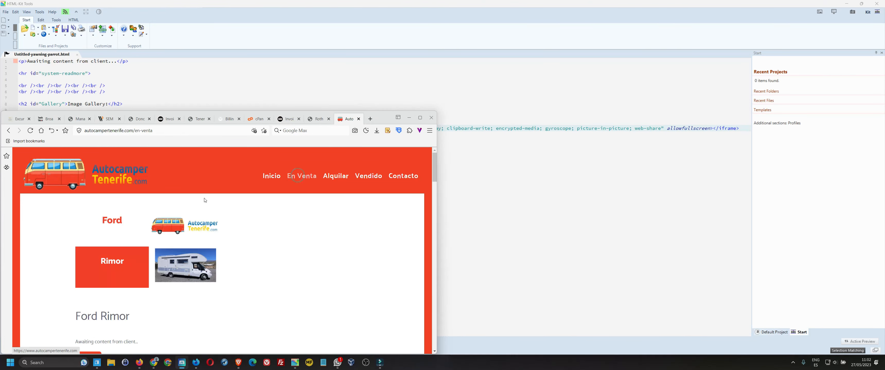
pyautogui.click(119, 268)
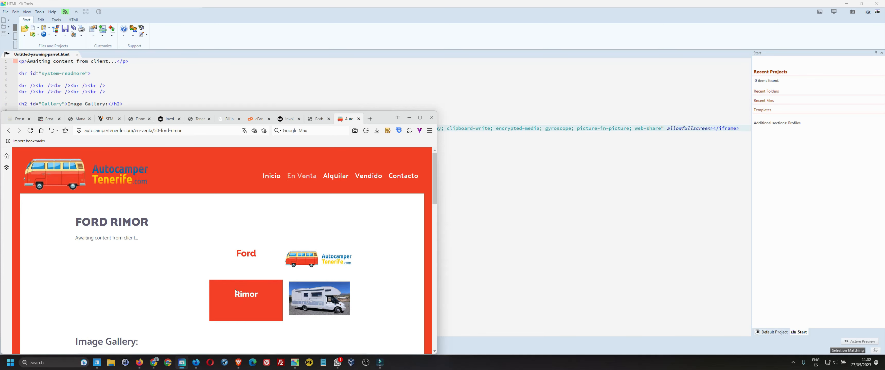
pyautogui.click(195, 363)
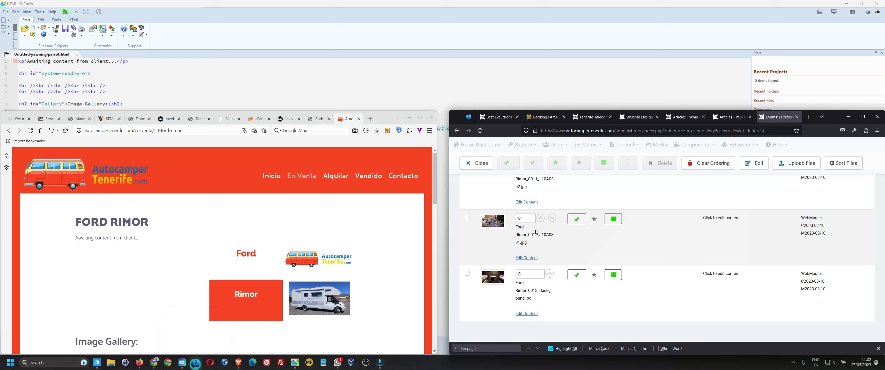
pyautogui.click(477, 163)
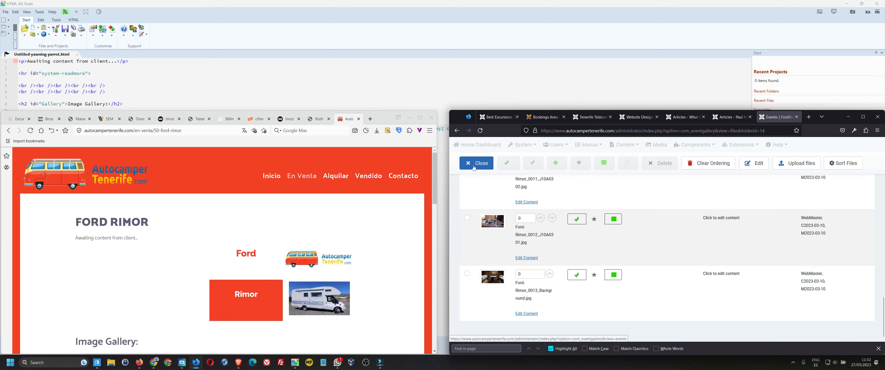
pyautogui.click(623, 145)
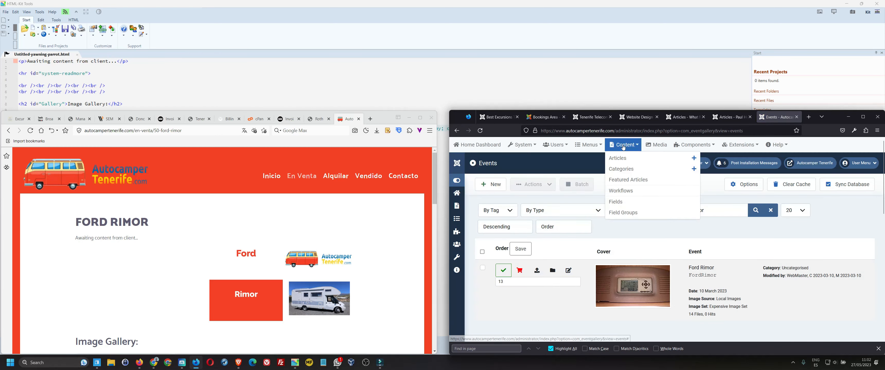
pyautogui.click(617, 157)
pyautogui.click(598, 285)
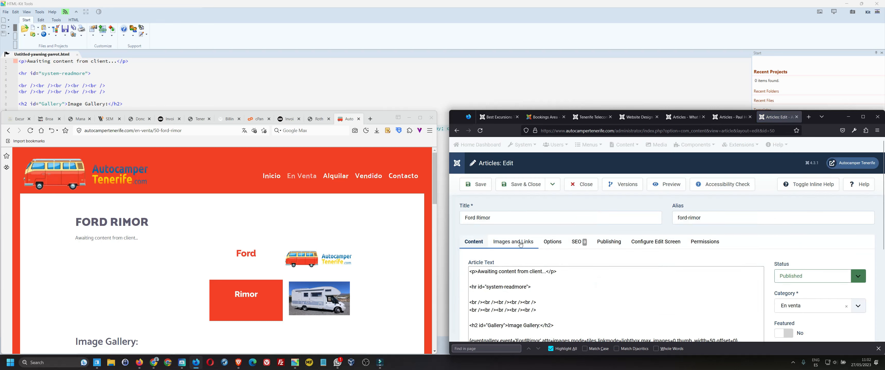
# - Review the Ford Rimor intro image under Images and Links, closing the picker unchanged
pyautogui.click(520, 243)
pyautogui.scroll(-2, 520, 245)
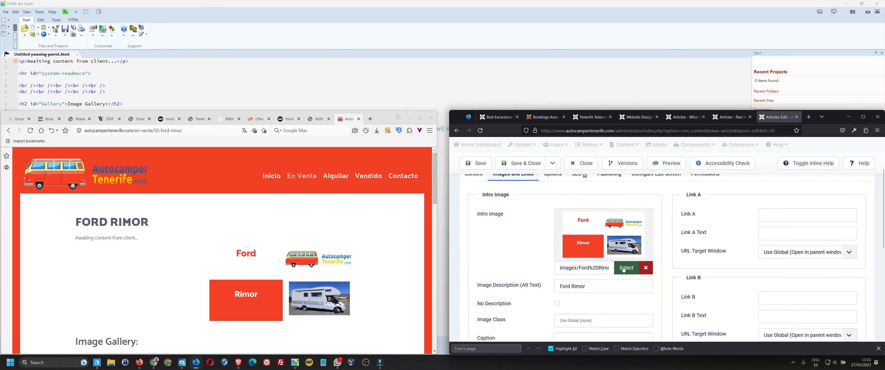
pyautogui.click(623, 269)
pyautogui.scroll(-2, 711, 231)
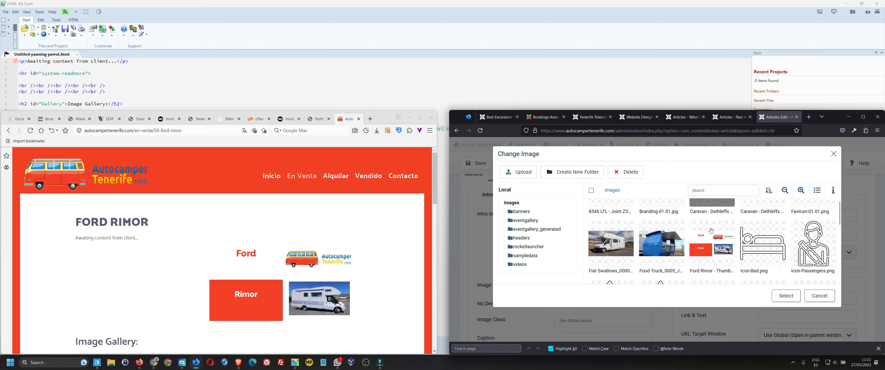
pyautogui.click(518, 172)
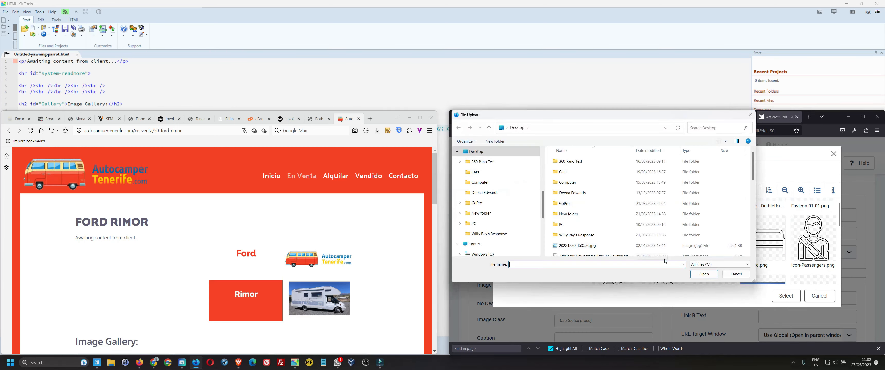
pyautogui.click(736, 274)
pyautogui.click(819, 296)
pyautogui.scroll(-5, 635, 258)
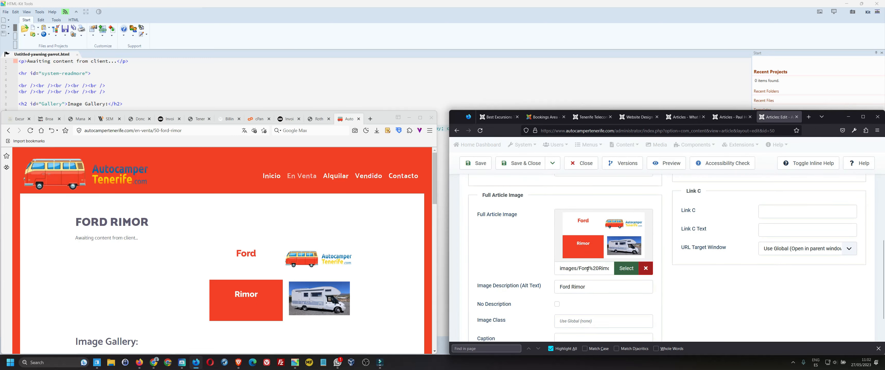
# - Compare the En Venta listing and Ford Rimor page images with the article's Images and Links settings
pyautogui.click(304, 228)
pyautogui.hotkey('alt', 'Left')
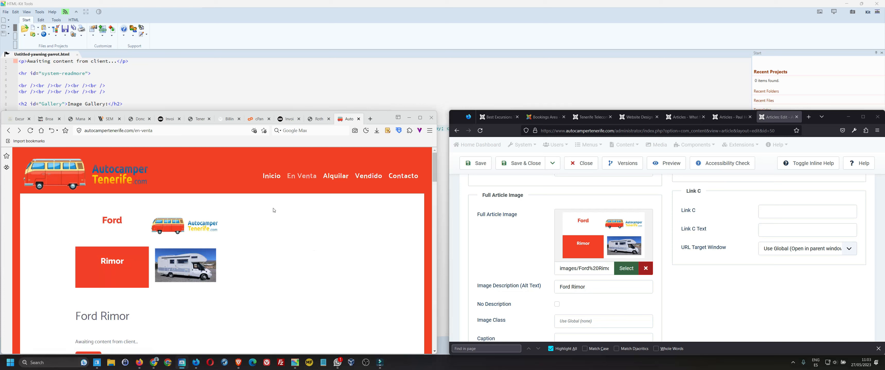
pyautogui.click(163, 247)
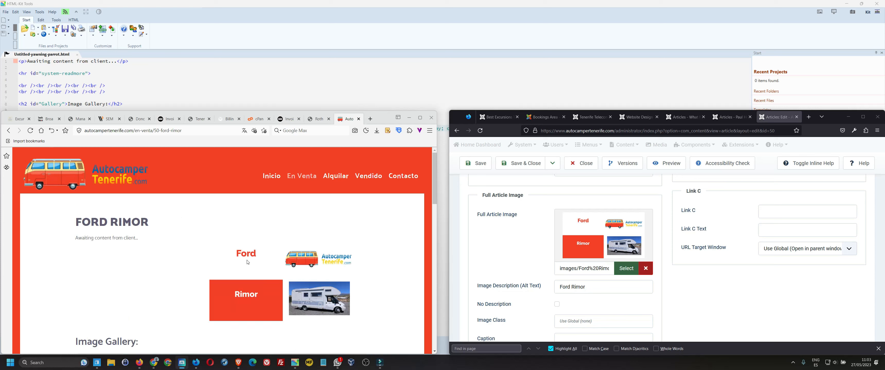
pyautogui.click(503, 231)
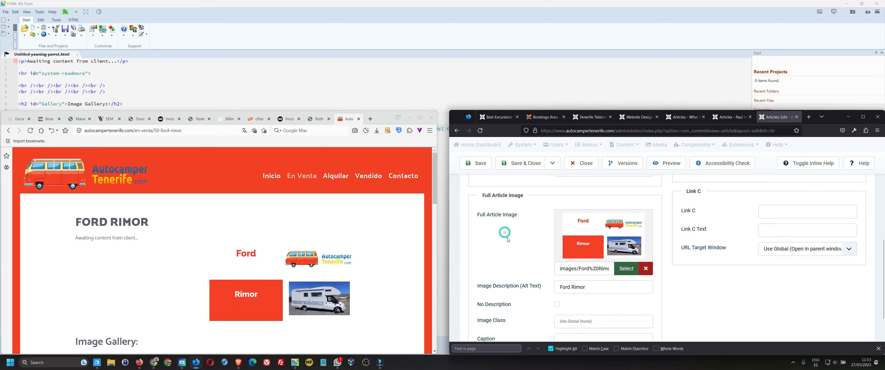
pyautogui.scroll(4, 510, 242)
pyautogui.scroll(2, 510, 241)
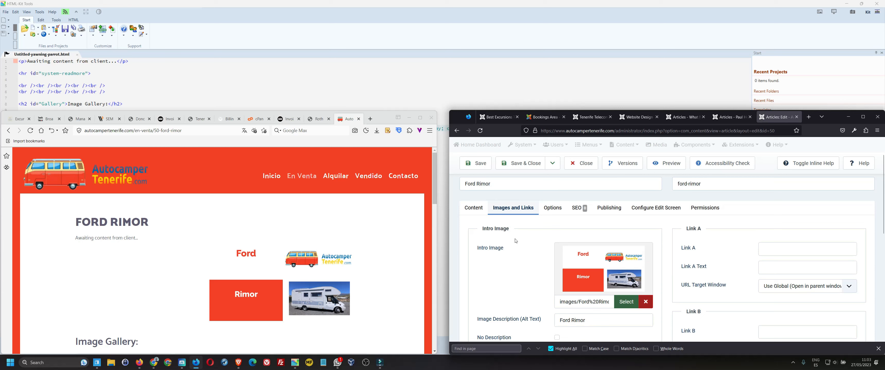
pyautogui.moveTo(481, 230); pyautogui.dragTo(516, 249)
pyautogui.scroll(-5, 524, 234)
pyautogui.click(531, 242)
pyautogui.scroll(6, 529, 241)
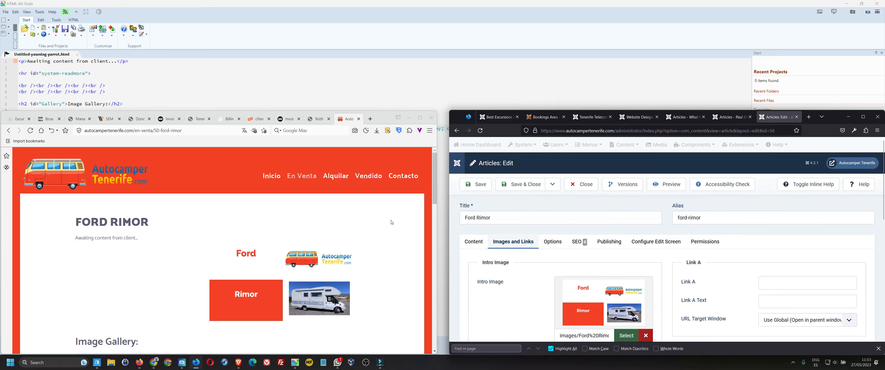
# - Scroll the Ford Rimor page and compare it with the eventgallery code line in HTML-Kit
pyautogui.scroll(-3, 384, 213)
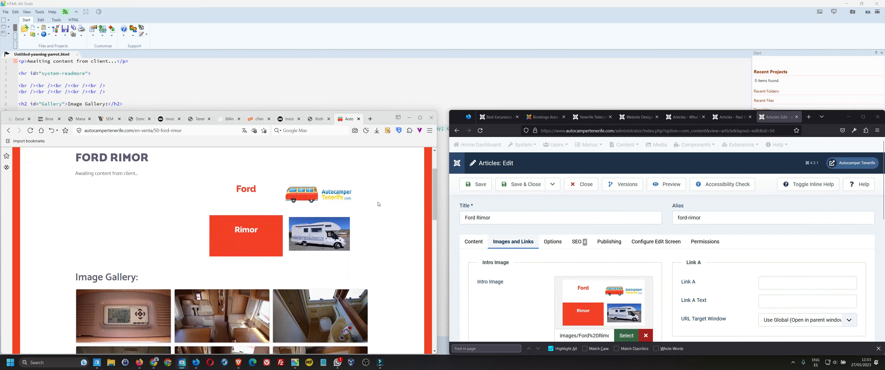
pyautogui.scroll(-1, 371, 204)
pyautogui.scroll(-1, 144, 215)
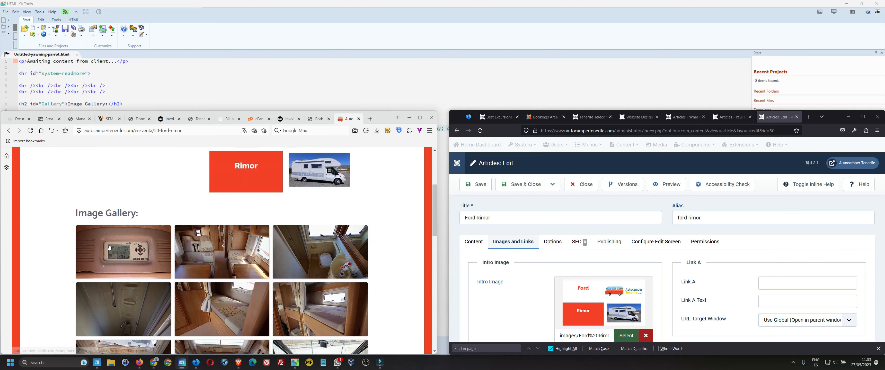
pyautogui.click(123, 81)
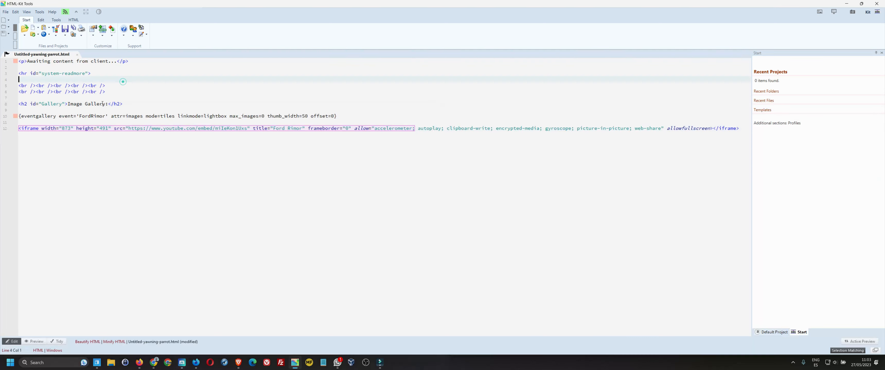
pyautogui.tripleClick(40, 117)
pyautogui.hotkey('alt', 'Tab')
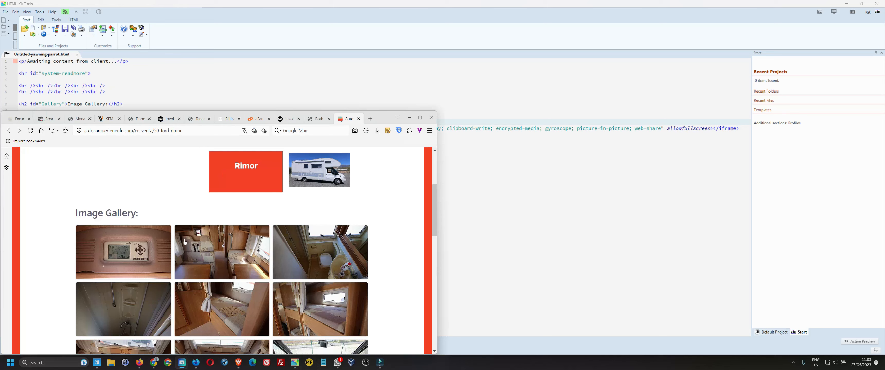
# - Open the first gallery photo and step through seven more in the lightbox
pyautogui.click(136, 236)
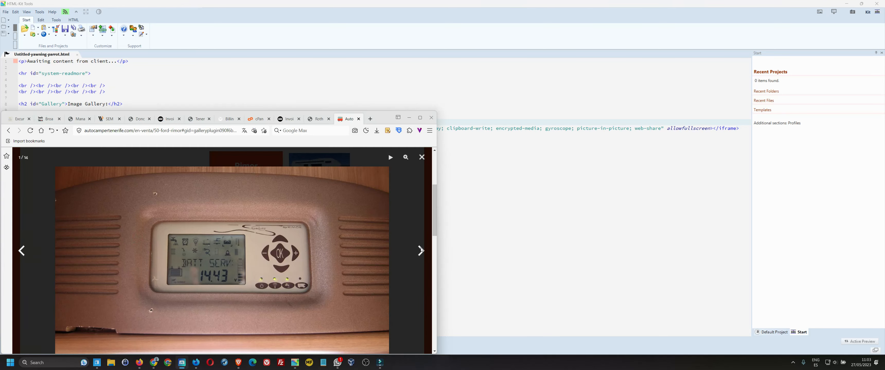
pyautogui.click(420, 251)
pyautogui.click(420, 251)
pyautogui.click(420, 252)
pyautogui.click(419, 251)
pyautogui.click(419, 252)
pyautogui.click(419, 252)
pyautogui.click(419, 251)
pyautogui.press('Escape')
# - Check the video against its iframe address, note the placeholder text, and close the Joomla article editor
pyautogui.scroll(-10, 264, 228)
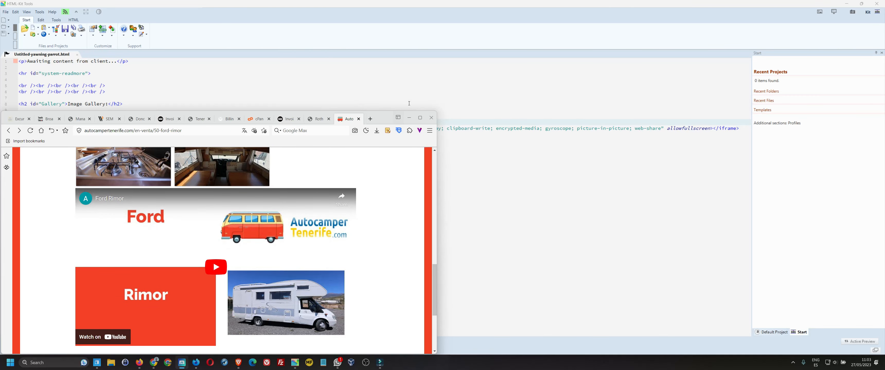
pyautogui.click(409, 118)
pyautogui.moveTo(208, 130); pyautogui.dragTo(540, 129)
pyautogui.hotkey('alt', 'Tab')
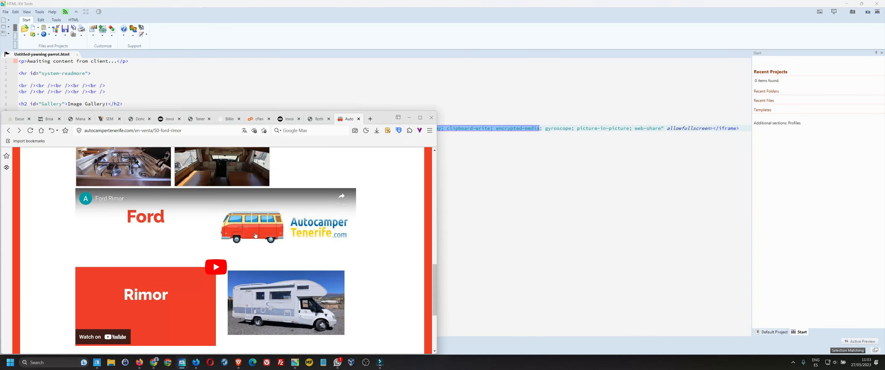
pyautogui.scroll(15, 362, 219)
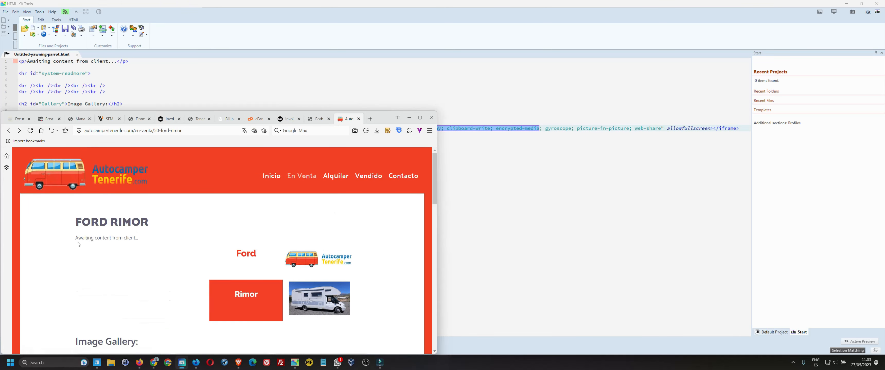
pyautogui.moveTo(76, 241); pyautogui.dragTo(139, 241)
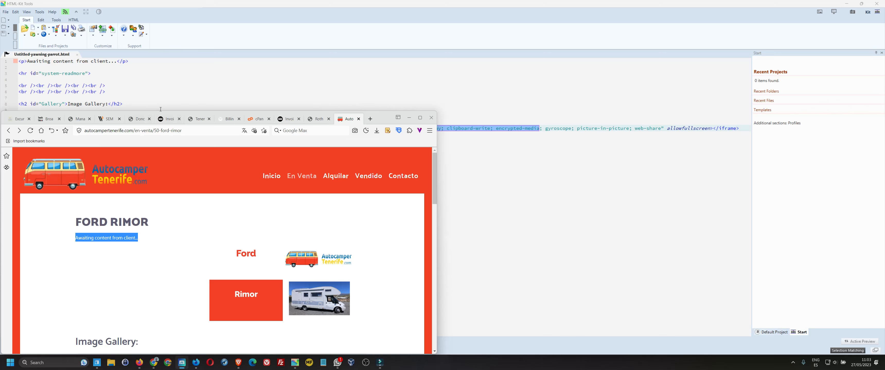
pyautogui.click(194, 364)
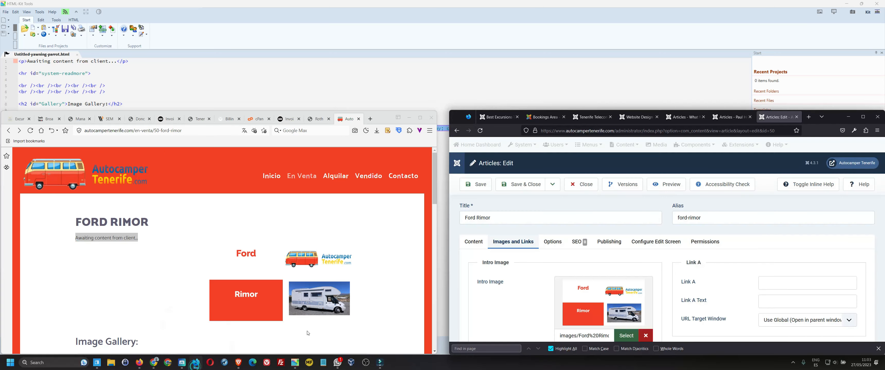
pyautogui.click(580, 186)
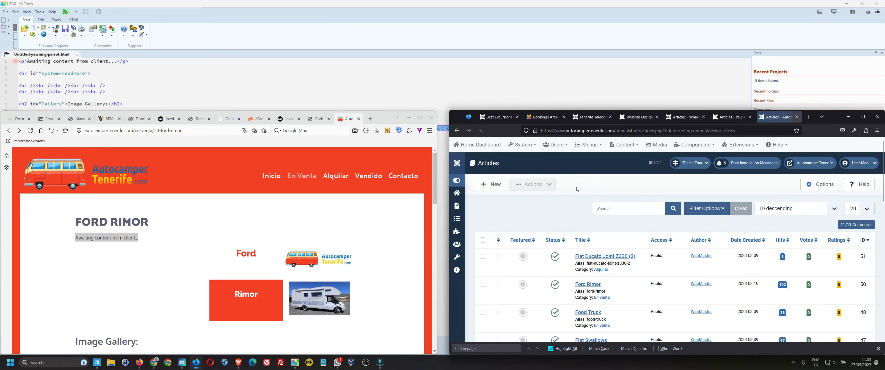
# - Open the Fiat Ducato Joint Z330 (2) article and scroll to its 8546LTL-JointZ330 gallery tag
pyautogui.scroll(-2, 610, 225)
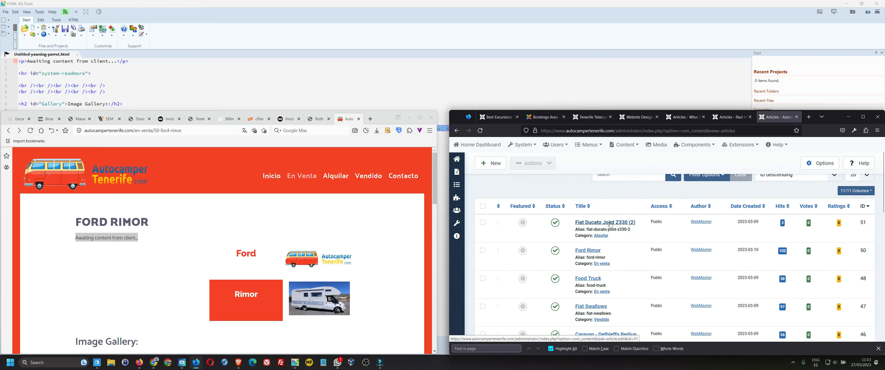
pyautogui.click(610, 225)
pyautogui.scroll(-1, 574, 248)
pyautogui.scroll(-3, 575, 248)
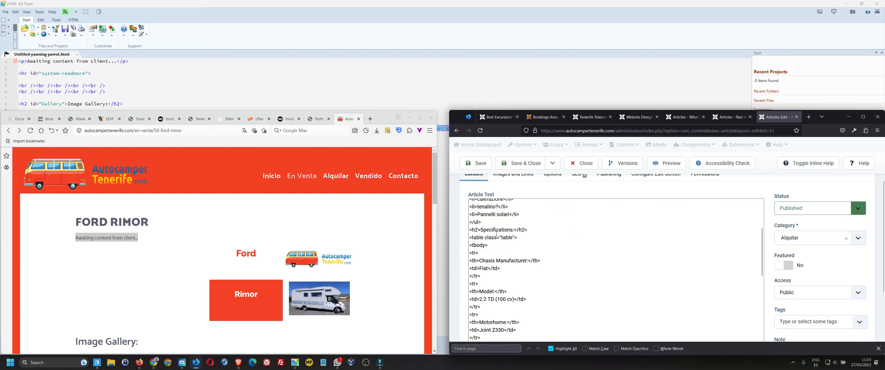
pyautogui.moveTo(480, 229); pyautogui.dragTo(542, 225)
pyautogui.scroll(-2, 498, 229)
pyautogui.scroll(-8, 510, 239)
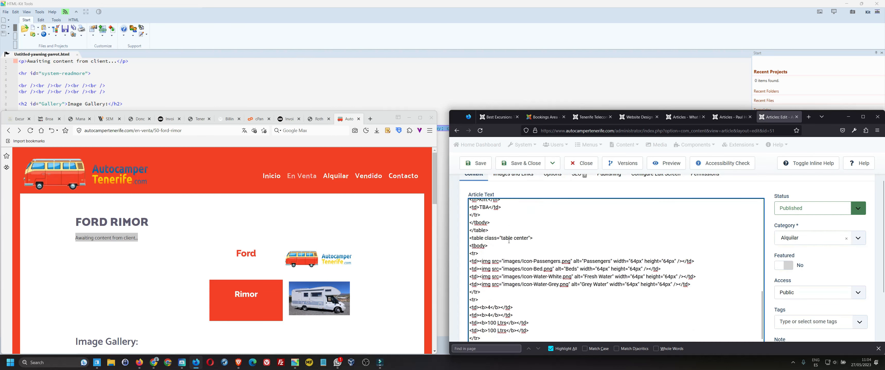
pyautogui.scroll(-3, 509, 240)
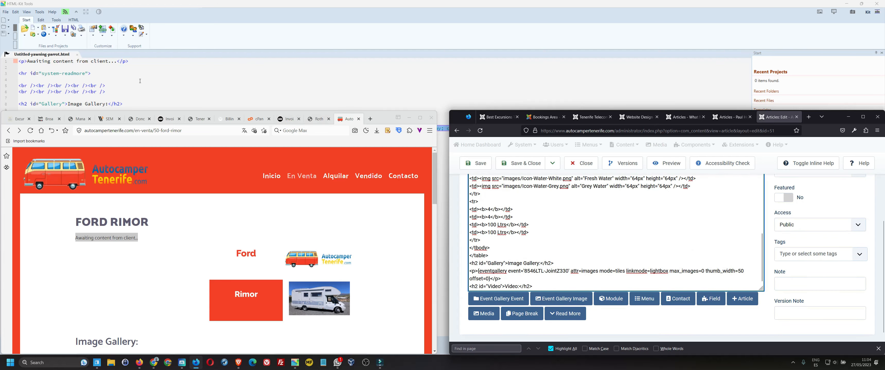
# - Select the placeholder paragraph on line 1 of the HTML-Kit code, comparing it with the Joomla article
pyautogui.click(134, 76)
pyautogui.moveTo(131, 60); pyautogui.dragTo(8, 58)
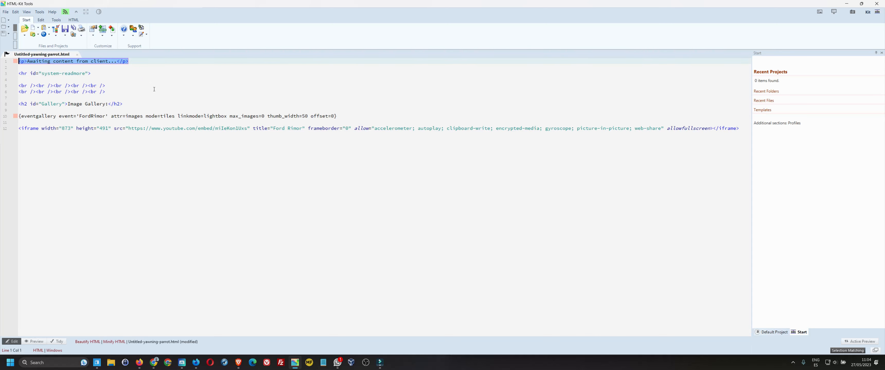
pyautogui.hotkey('alt', 'Tab')
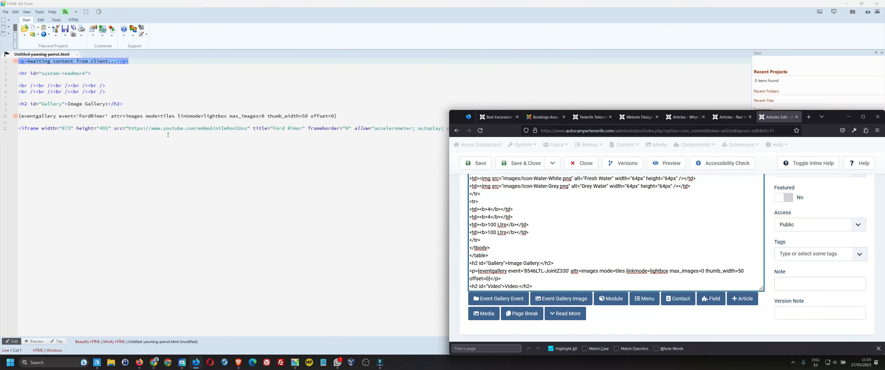
pyautogui.click(168, 135)
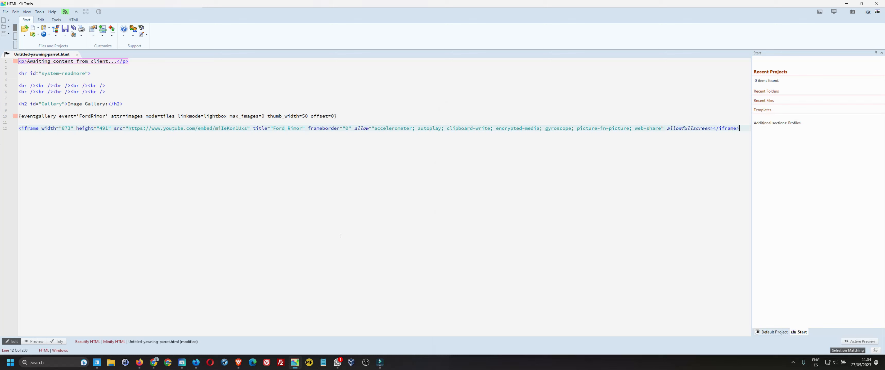